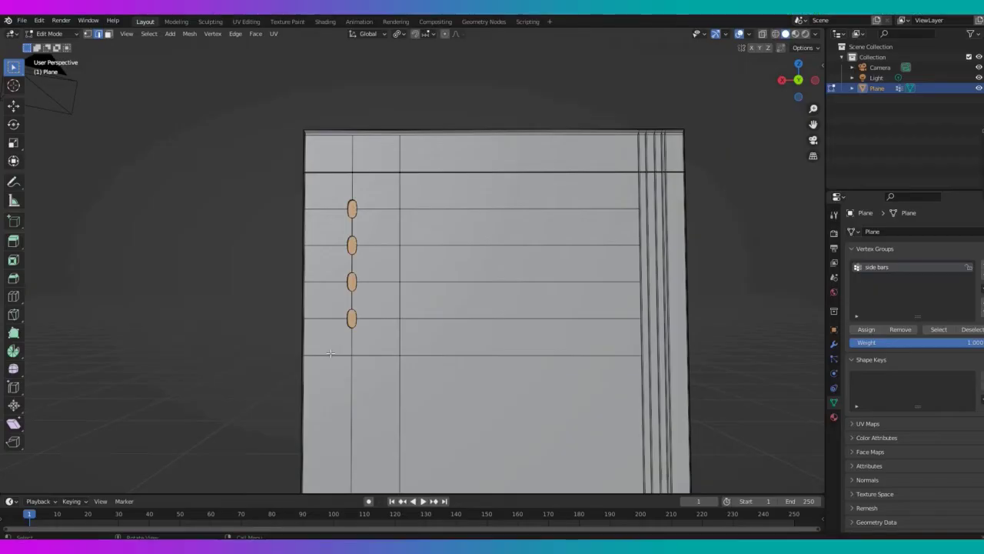
Step: Knife-cut a diagonal across the grid cell at the inner lower corner beneath the column of oval details
left_click(390, 346)
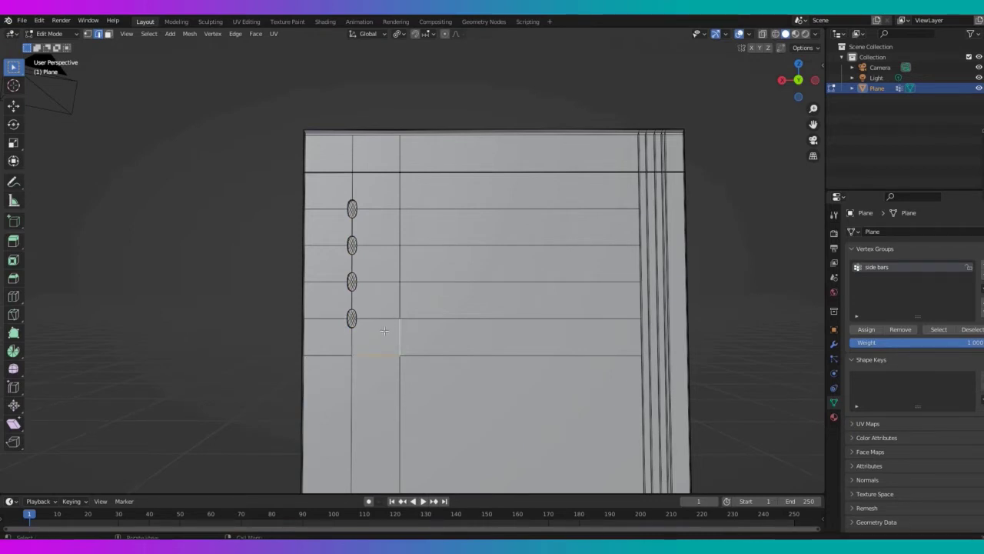
key("k")
left_click(352, 354)
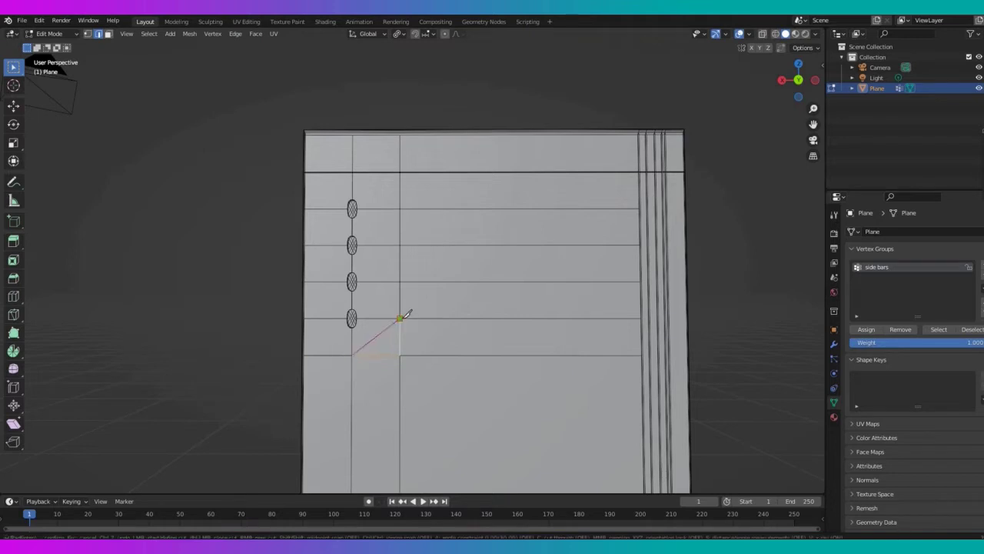
left_click(400, 317)
Step: Knife-cut a vertical line just inside the panel's outer edge, from the lowest horizontal edge up to the dark horizontal seam
right_click(308, 352)
left_click(310, 355)
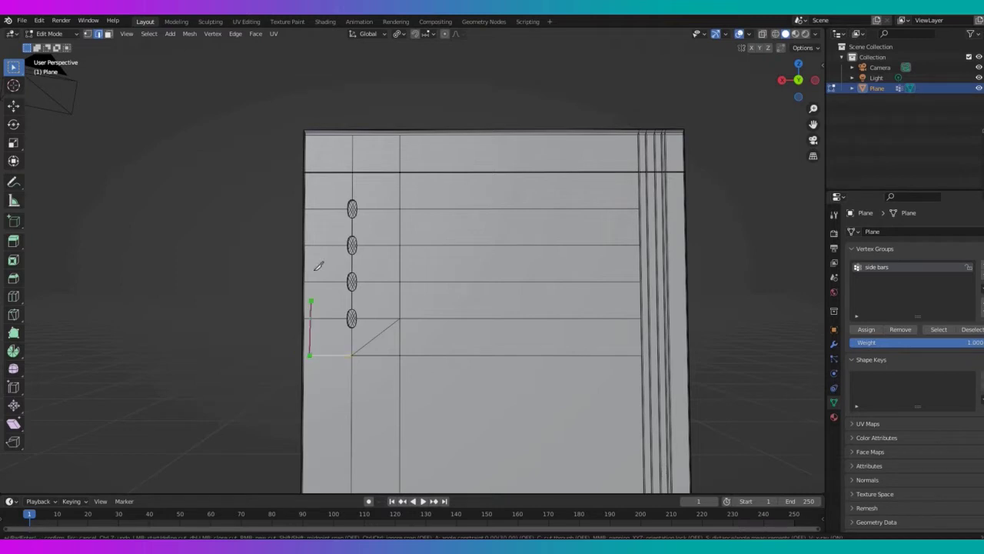
left_click(311, 172)
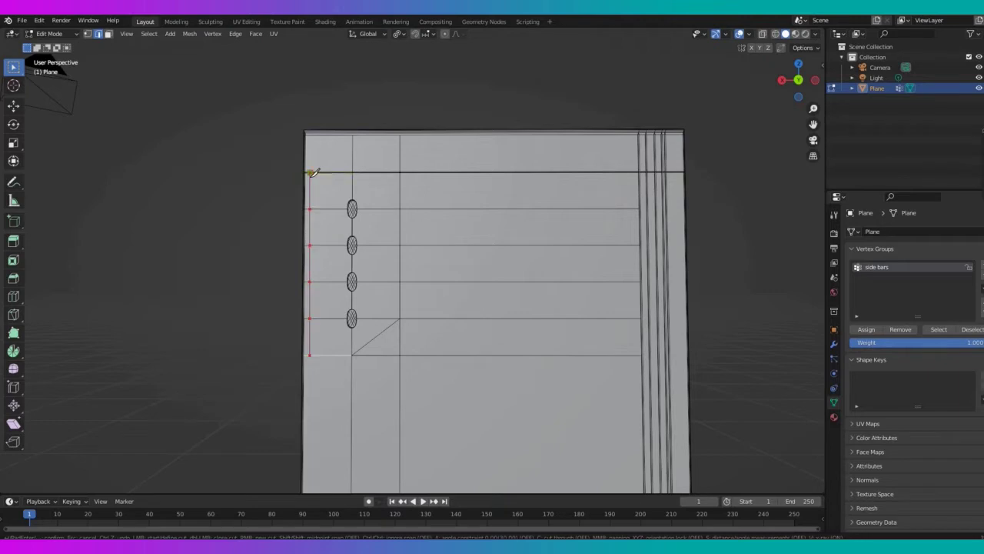
key("Return")
Step: Extrude the faces around the four oval details, bounded by the new cuts, outward about 0.014 m as a raised plate
left_click(108, 34)
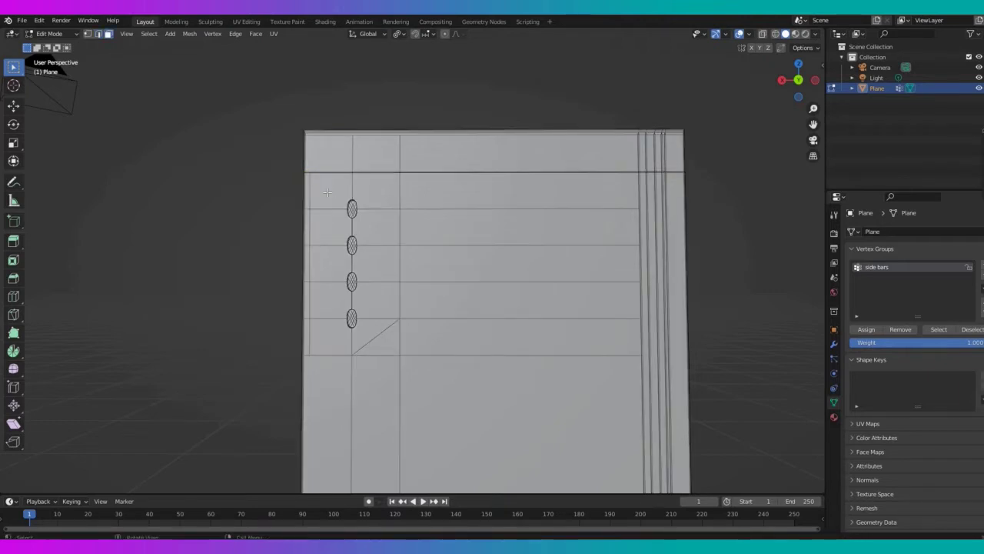
left_click_drag(323, 193, 337, 330)
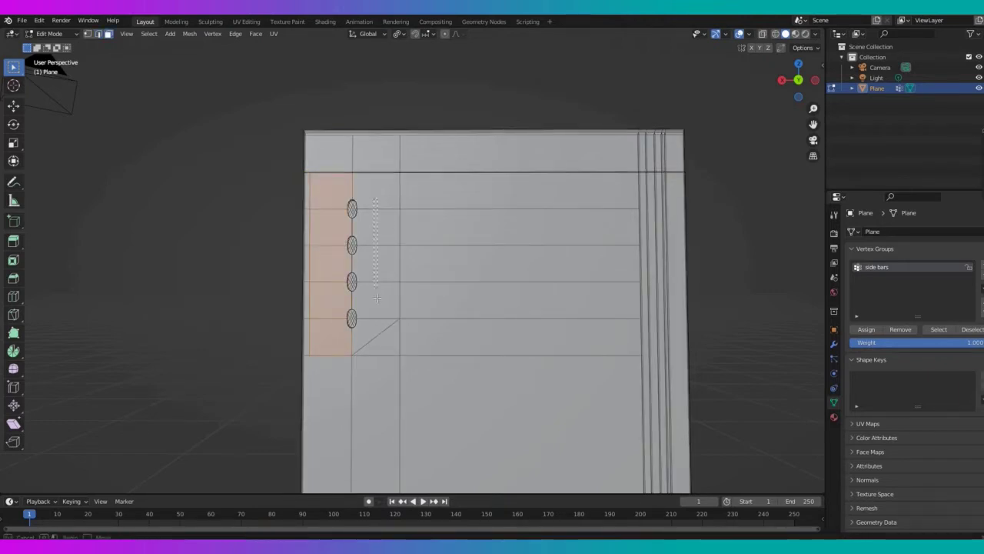
left_click_drag(373, 199, 379, 339, "shift")
left_click_drag(796, 67, 759, 69)
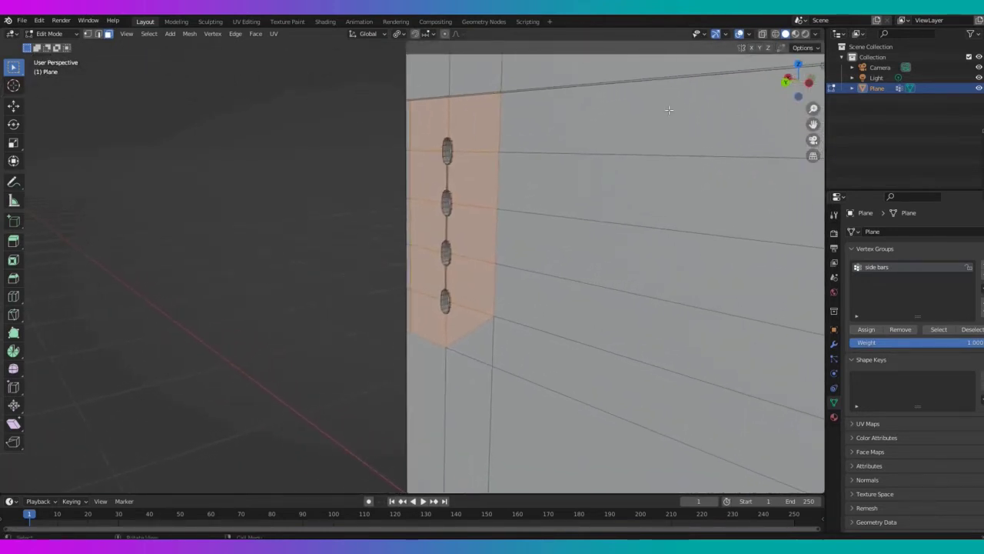
key("e")
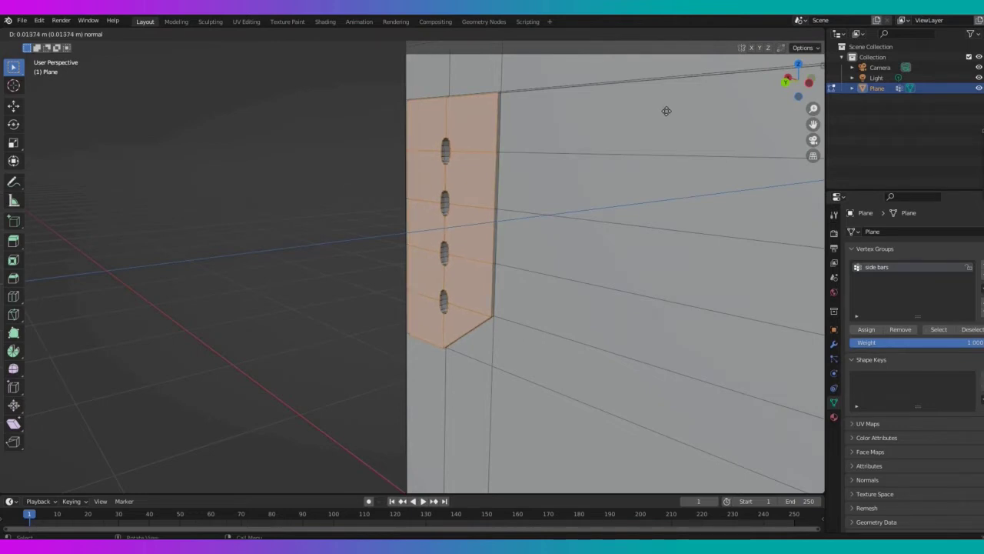
left_click(633, 119)
Step: Bevel all outer front edges of the raised plate with 4 segments and a width of about 0.0025 m
key("ctrl+b")
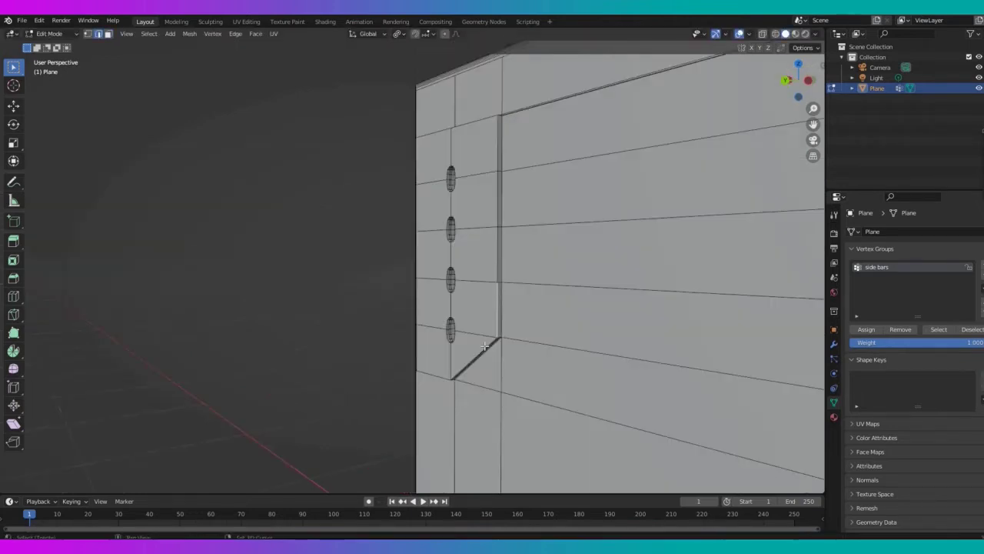
left_click(497, 323, "shift")
left_click(497, 253, "shift")
left_click(498, 198, "shift")
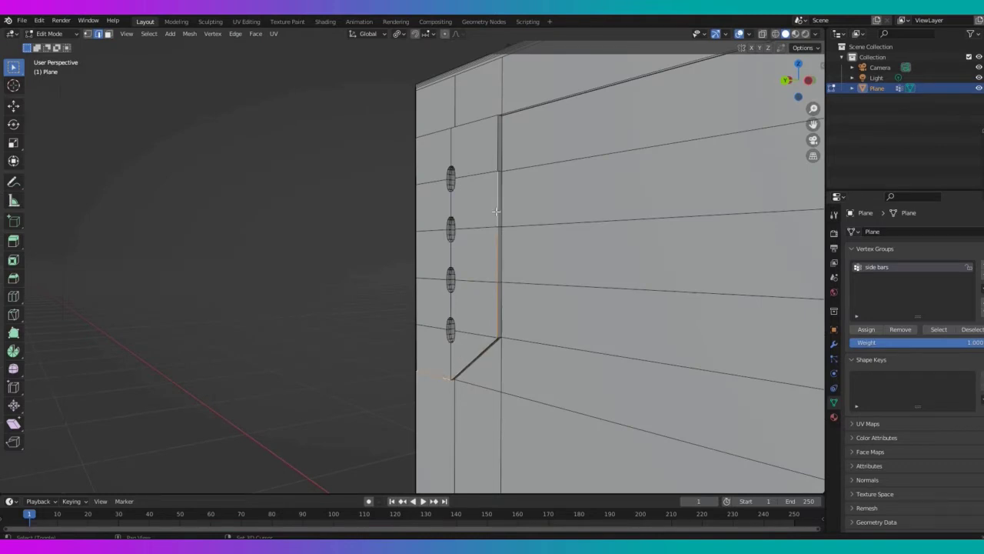
left_click(499, 152, "shift")
left_click(477, 120, "shift")
left_click(435, 132, "shift")
left_click_drag(797, 81, 626, 112)
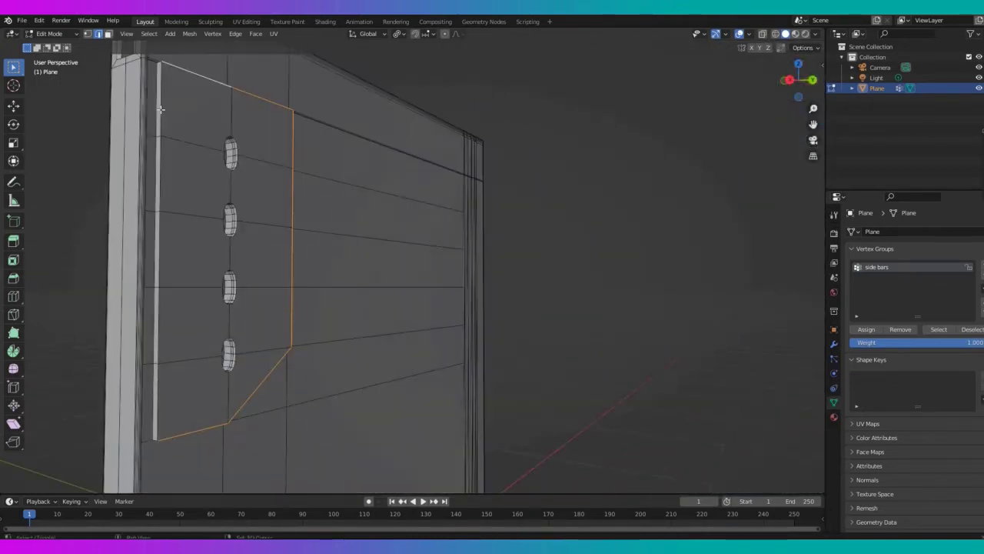
left_click(157, 192, "shift")
left_click(158, 231, "shift")
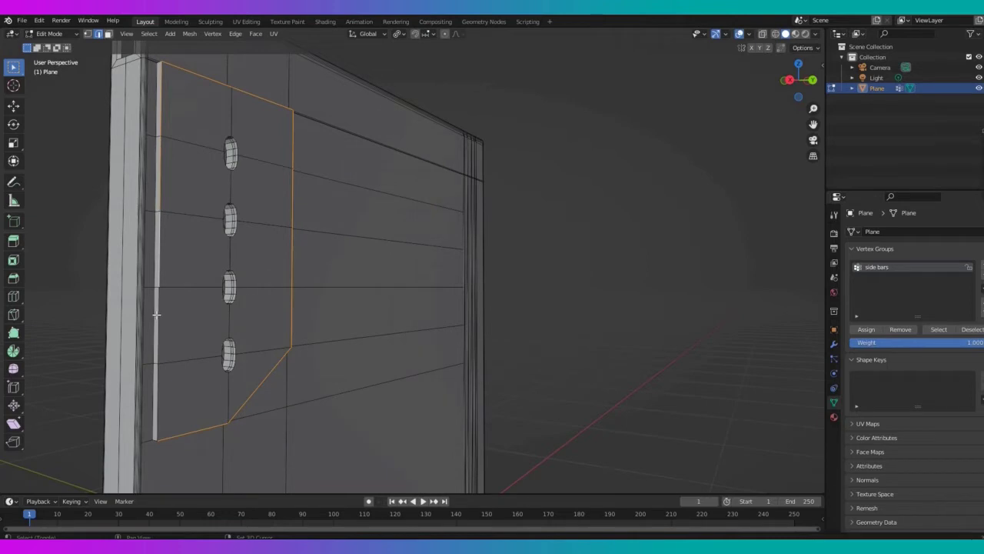
left_click(157, 389, "shift")
key("ctrl+b")
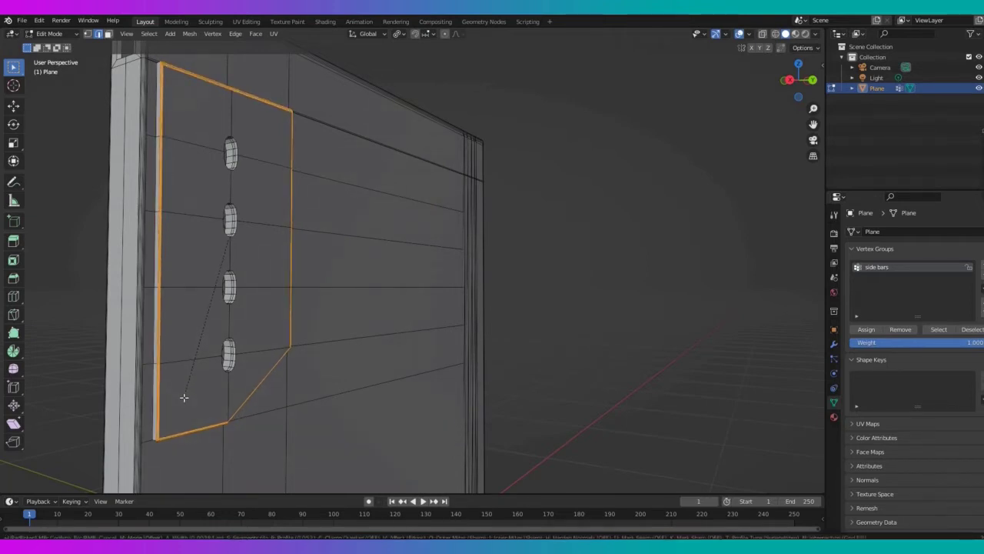
left_click(183, 398)
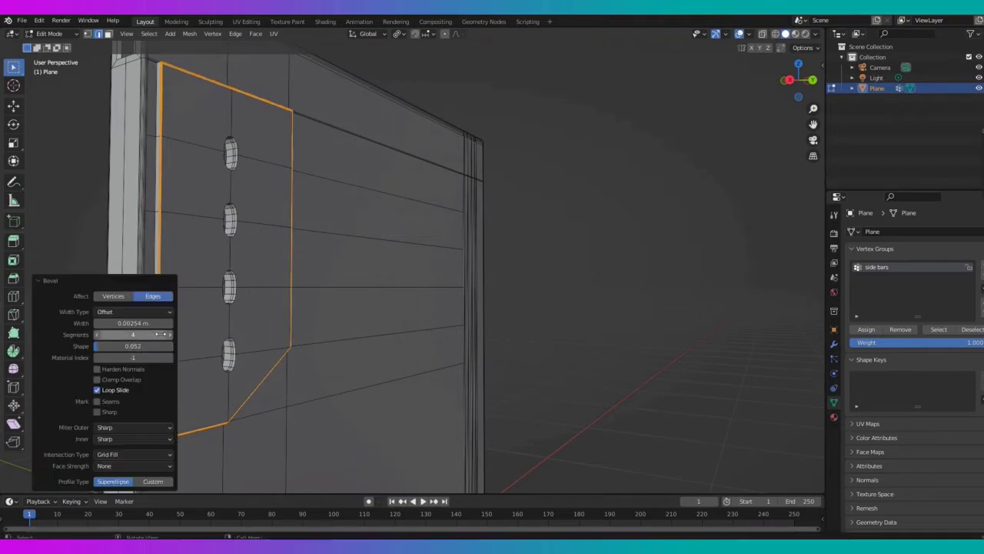
Step: Add two horizontal loop cuts below the raised plate, one at factor -0.280 and one close to the panel's bottom edge
key("alt+a")
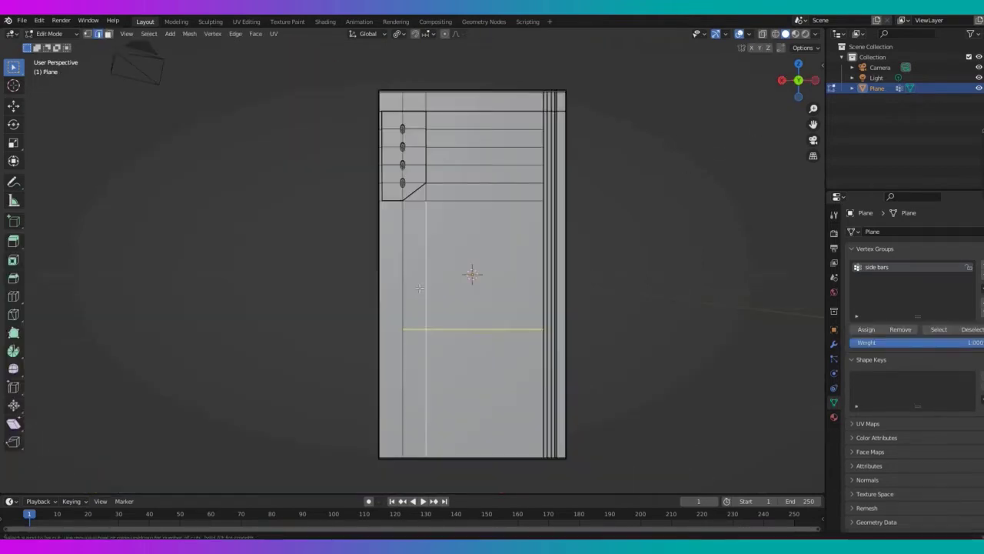
left_click(419, 284)
left_click(420, 250)
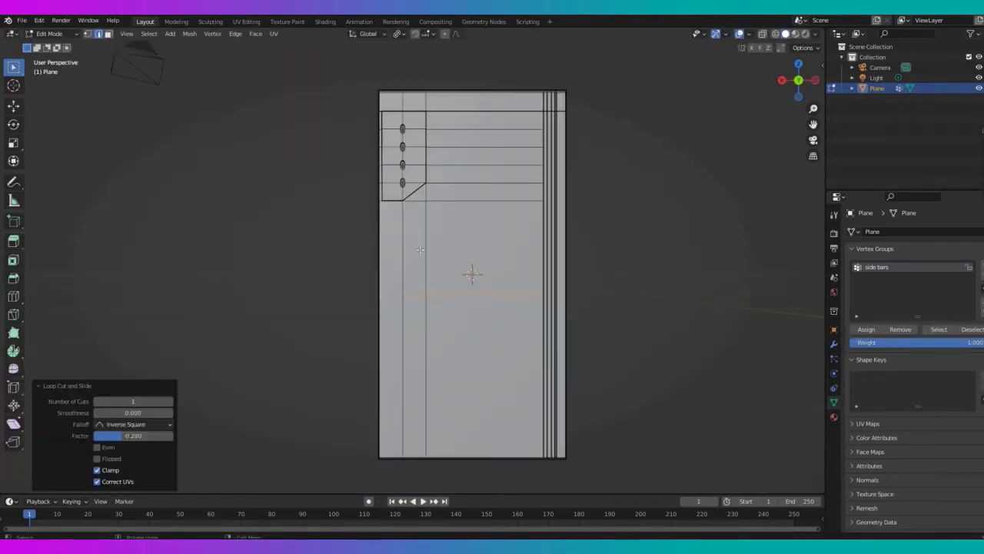
key("ctrl+r")
left_click(423, 381)
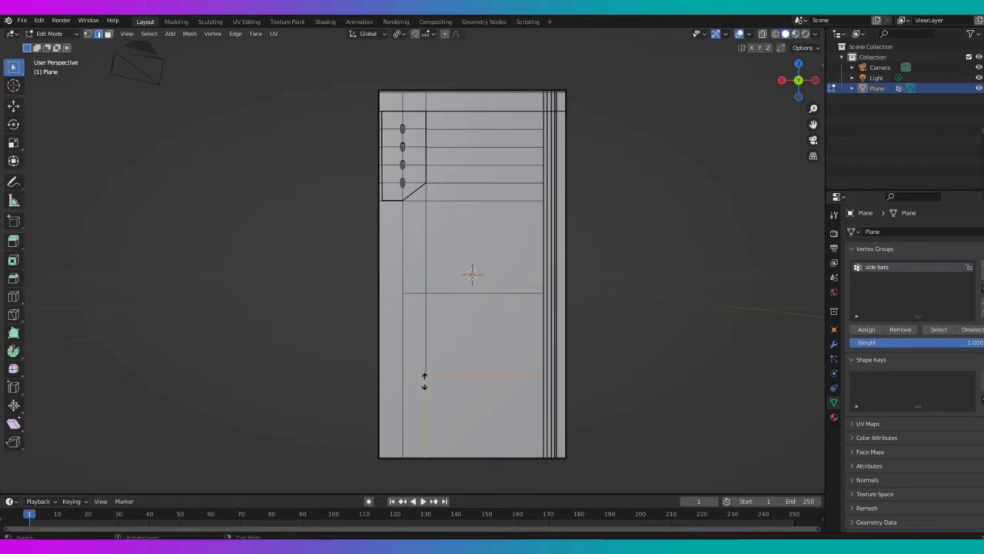
left_click(422, 448)
Step: Add a centred horizontal loop cut in the narrow strip beside the raised plate's diagonal corner
scroll(813, 108, "up", 2)
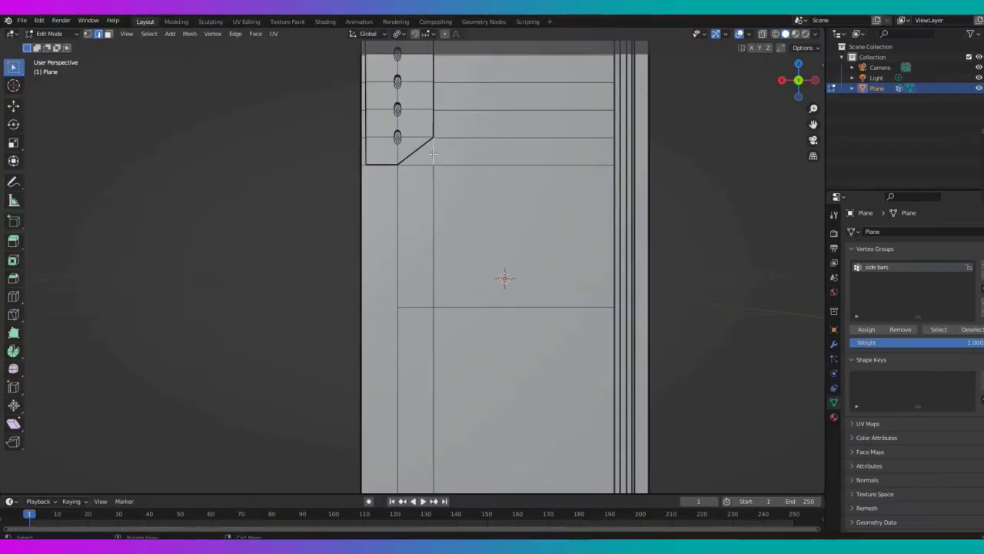
key("ctrl+r")
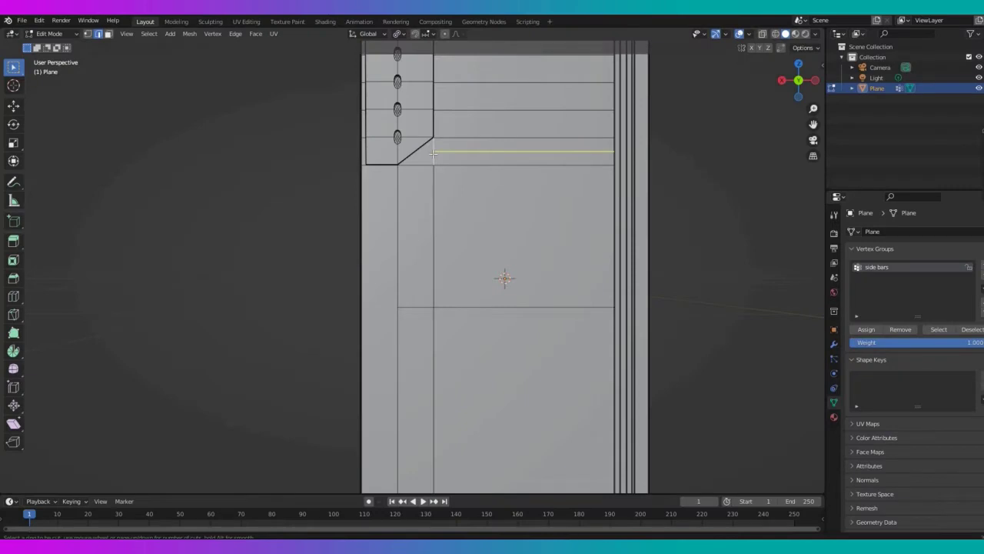
left_click(433, 154)
left_click(433, 154)
Step: Add a horizontal loop cut at factor -0.515 in the section just below the raised plate
left_click(432, 187)
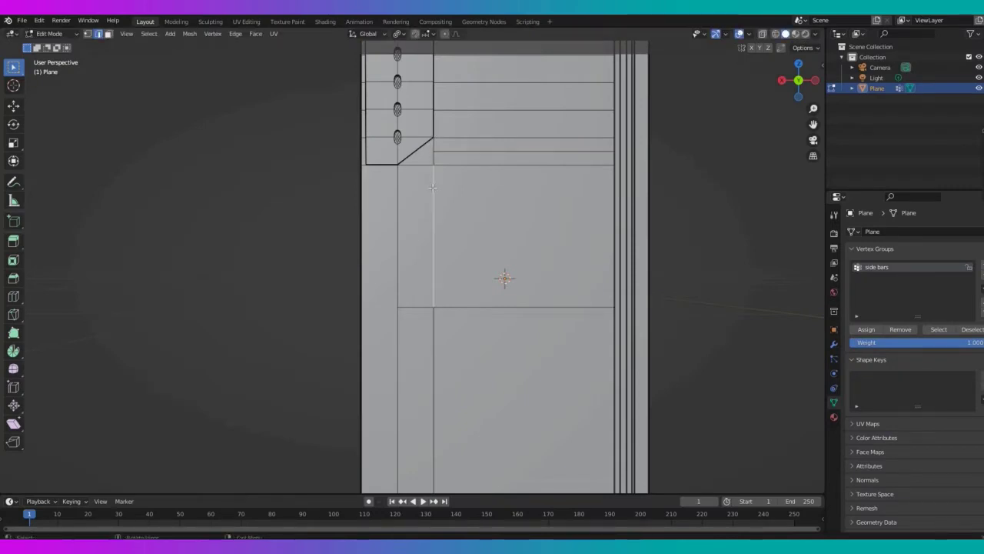
key("ctrl+r")
left_click(432, 188)
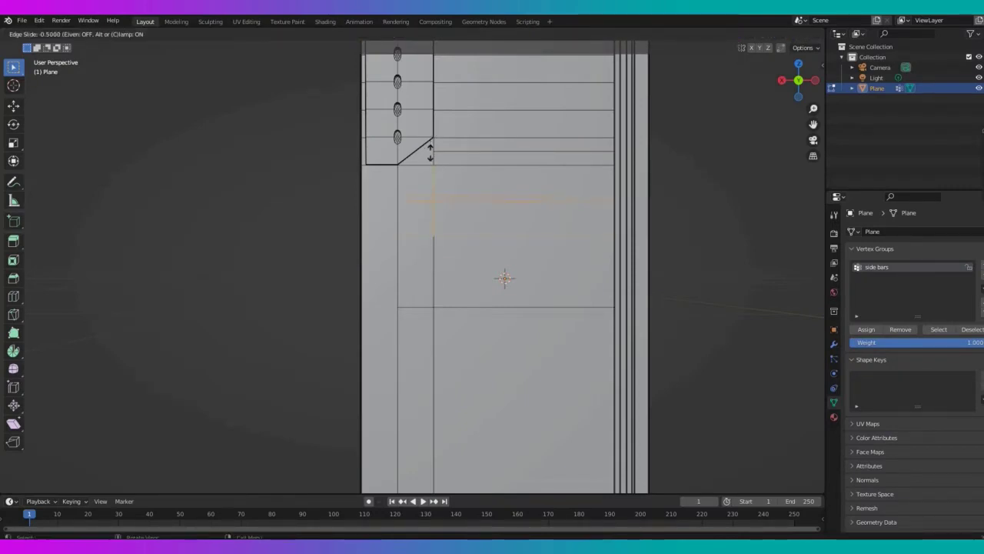
left_click(431, 151)
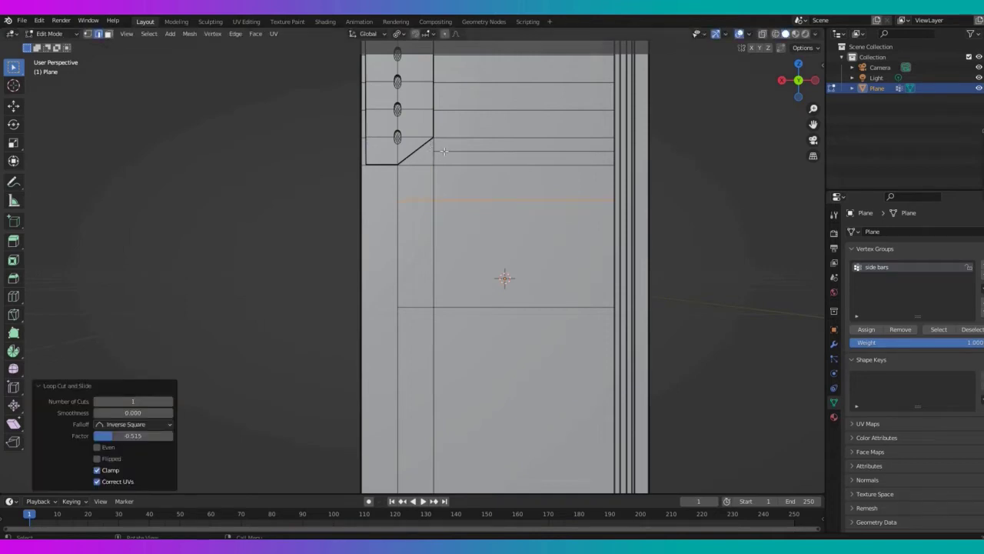
left_click(435, 163)
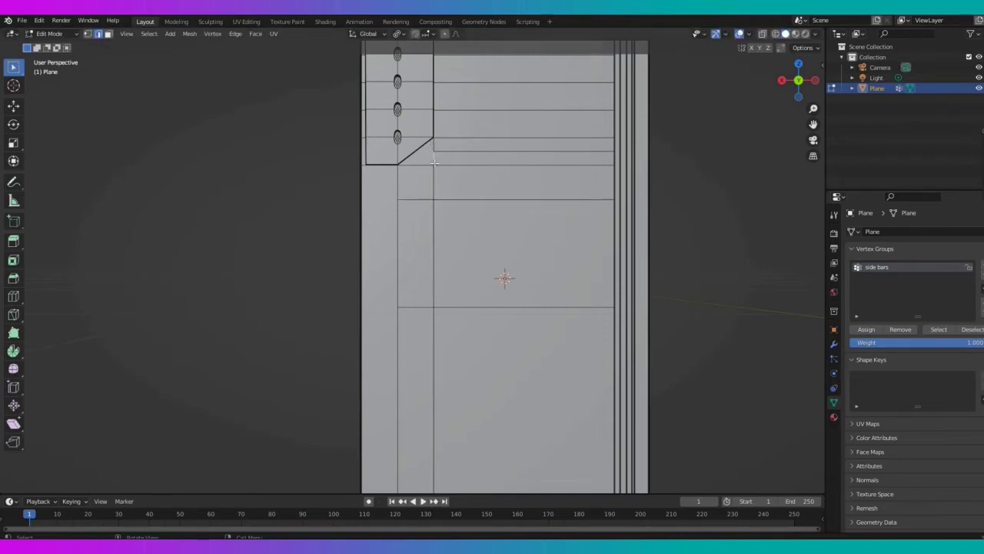
Step: Knife-cut a short diagonal from the grid vertex beside the plate's cut corner up to the strip's centre line
key("k")
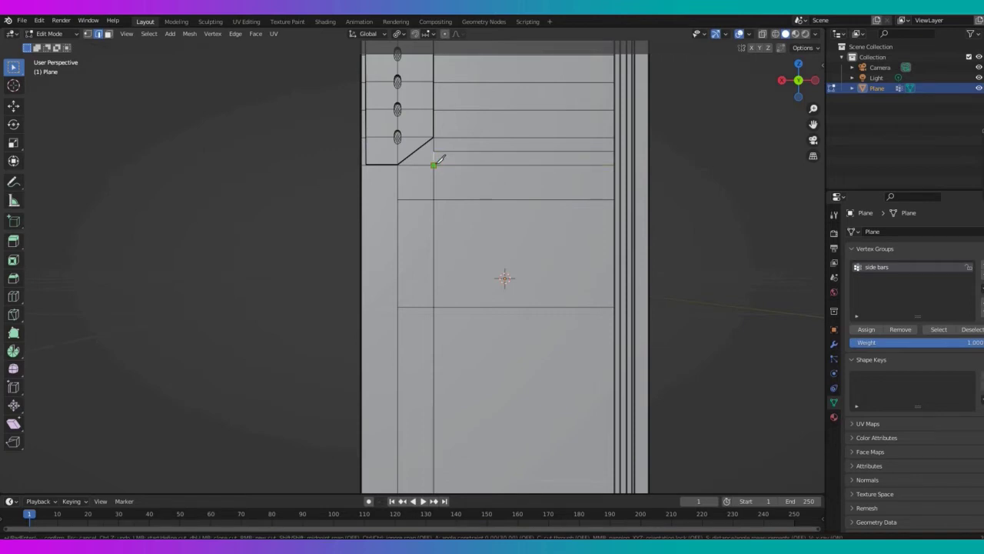
left_click(434, 164)
left_click(453, 151)
key("Return")
Step: Knife-cut a vertical line from the strip's centre line down to the horizontal loop below it
key("k")
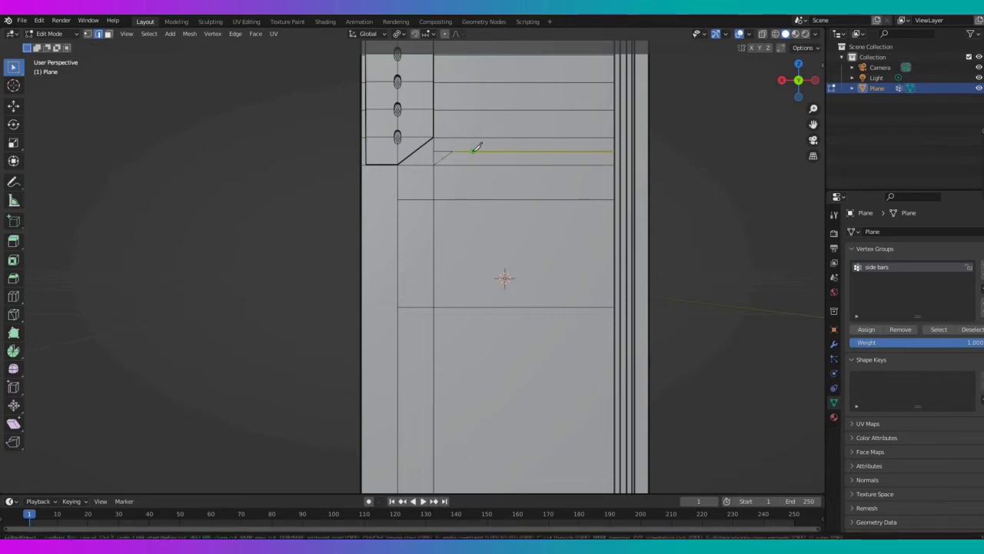
left_click(472, 151)
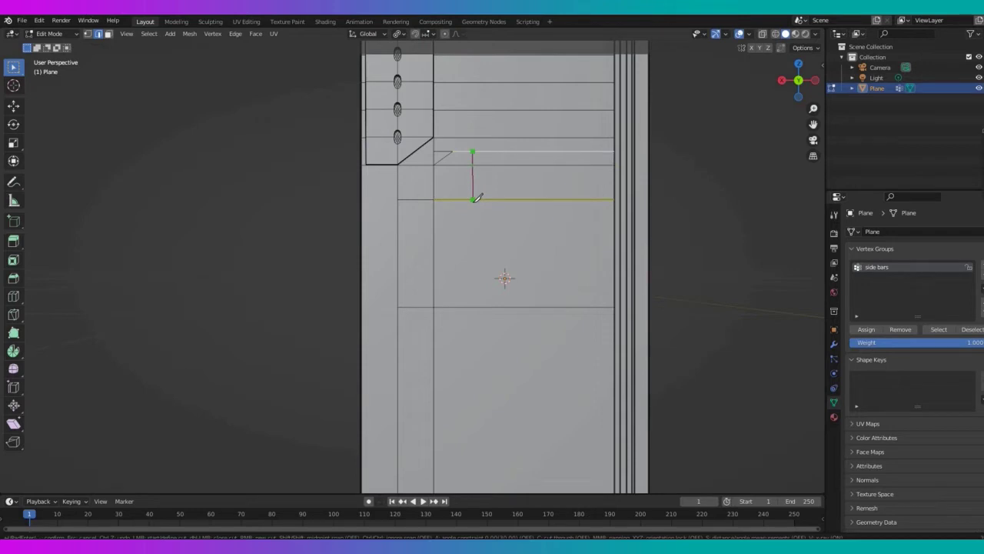
left_click(475, 199)
key("Return")
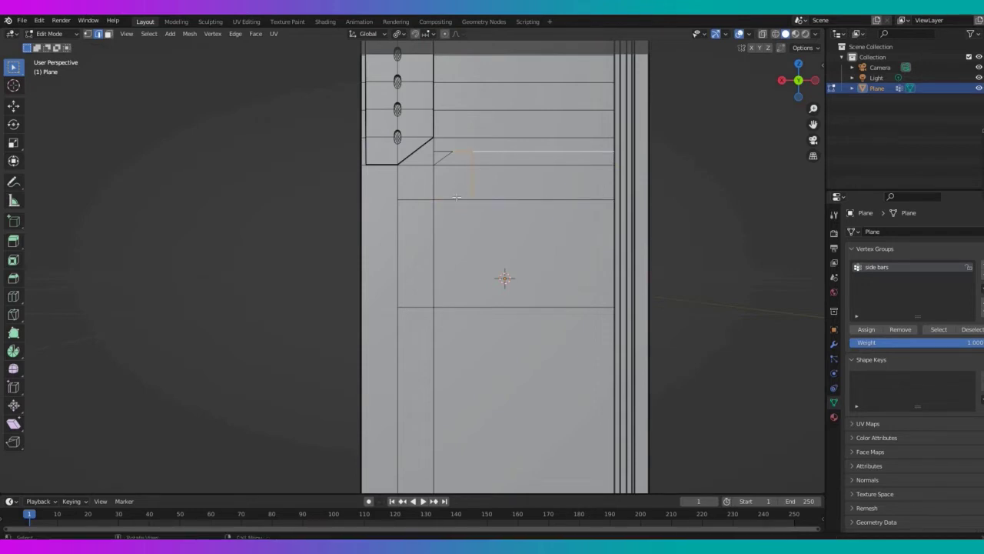
Step: Move the horizontal edge row at the bottom of the new vertical cut about 0.065 m down along Z
left_click(460, 198)
left_click(489, 199, "shift")
left_click(420, 200, "shift")
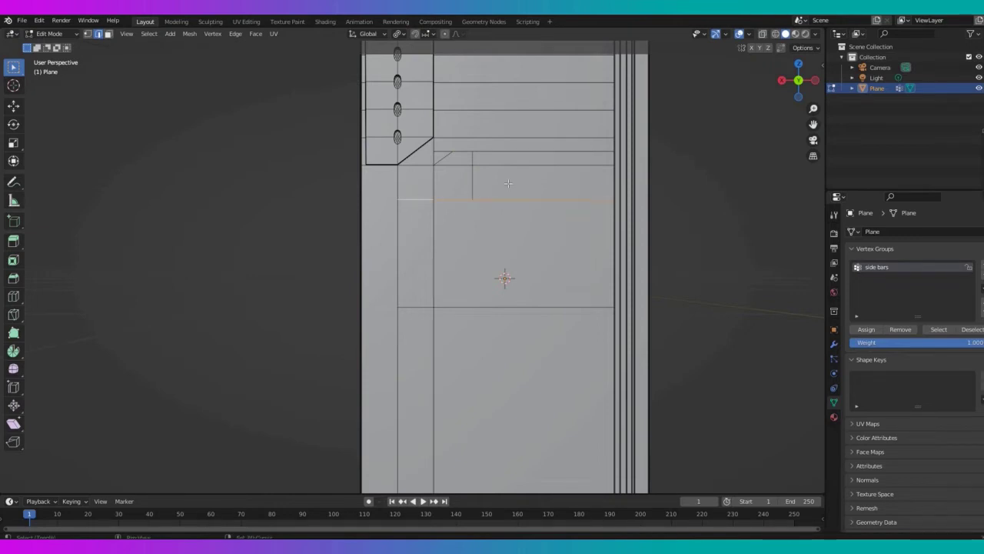
key("g")
key("z")
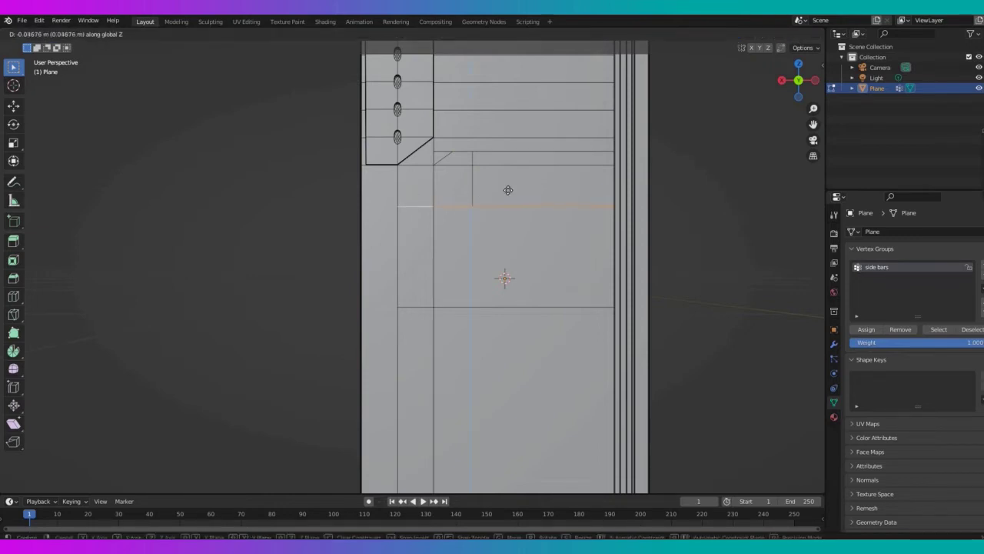
left_click(508, 194)
Step: Knife-cut a diagonal across the small section's lower corner, between the moved edge row and the vertical cut
key("k")
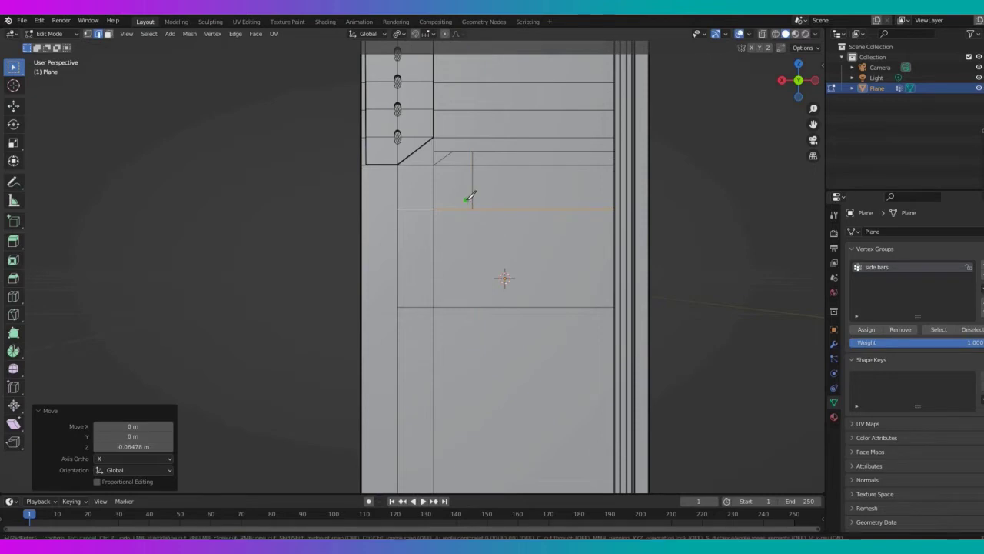
left_click(456, 209)
left_click(474, 194)
key("Return")
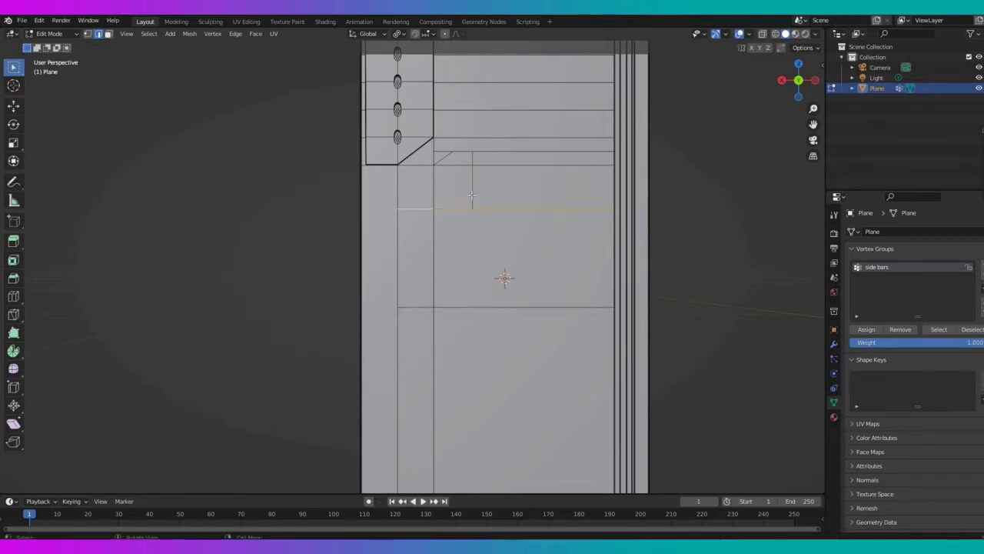
Step: Dissolve the horizontal edge running through the inside of the small chamfered section
left_click(445, 163)
right_click(446, 163)
left_click(413, 309)
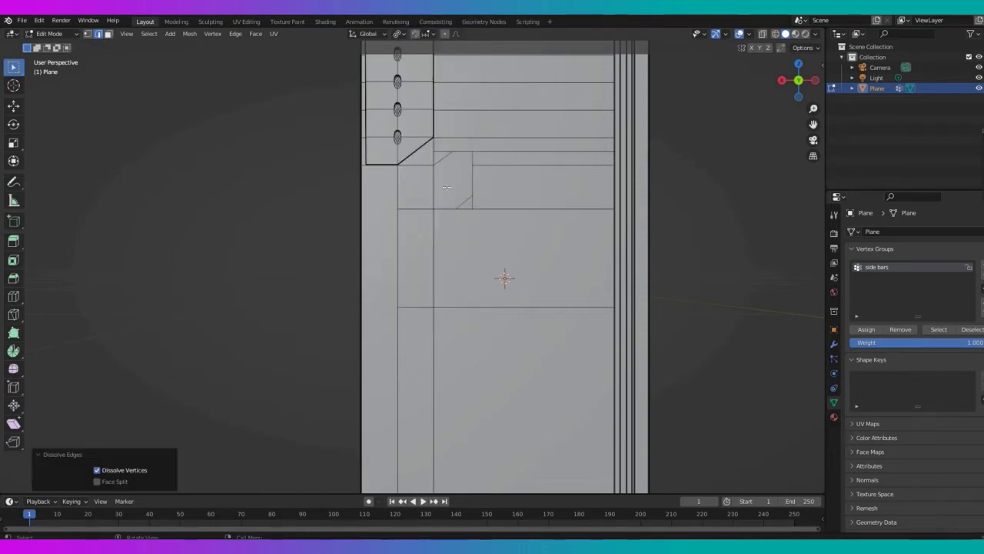
Step: Extrude the small chamfered face about 0.023 m outward and apply a slight bevel to it
left_click(446, 187)
key("3")
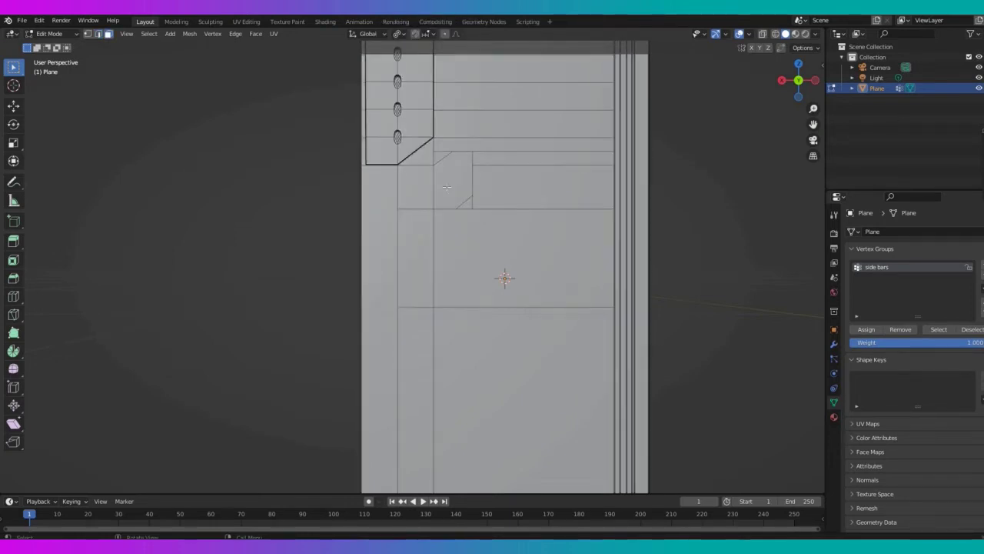
left_click(446, 187)
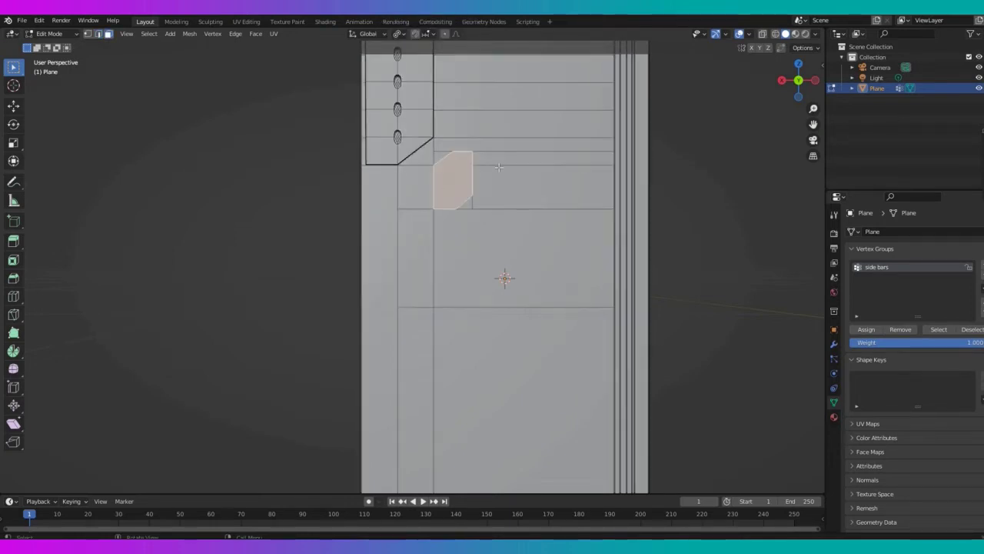
left_click_drag(798, 80, 803, 107)
middle_click_drag(696, 111, 582, 159)
key("e")
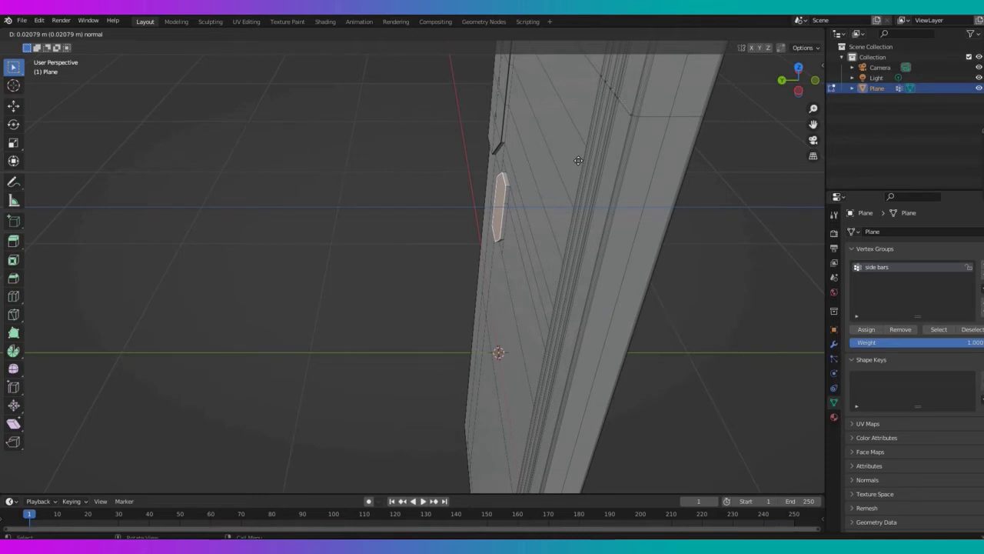
left_click(578, 160)
key("ctrl+b")
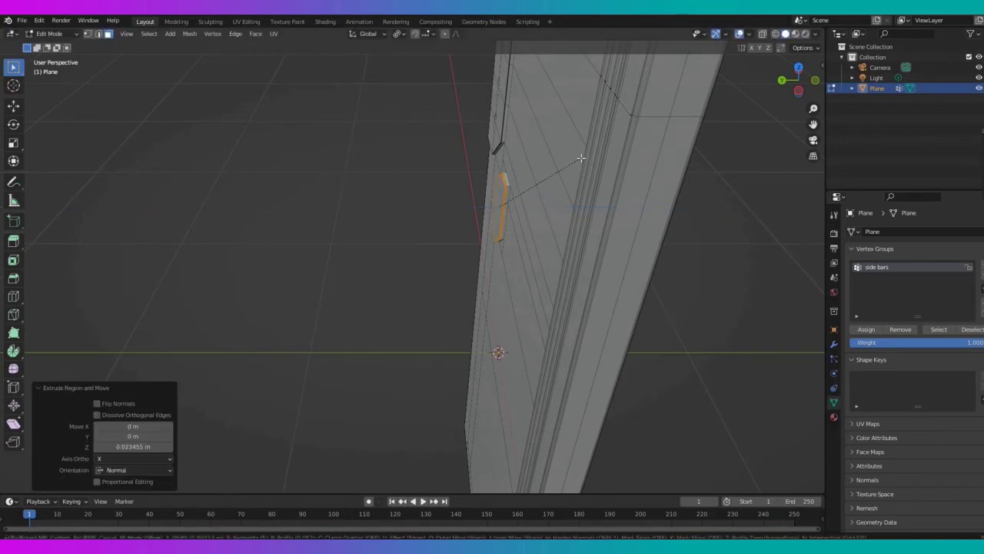
left_click(580, 159)
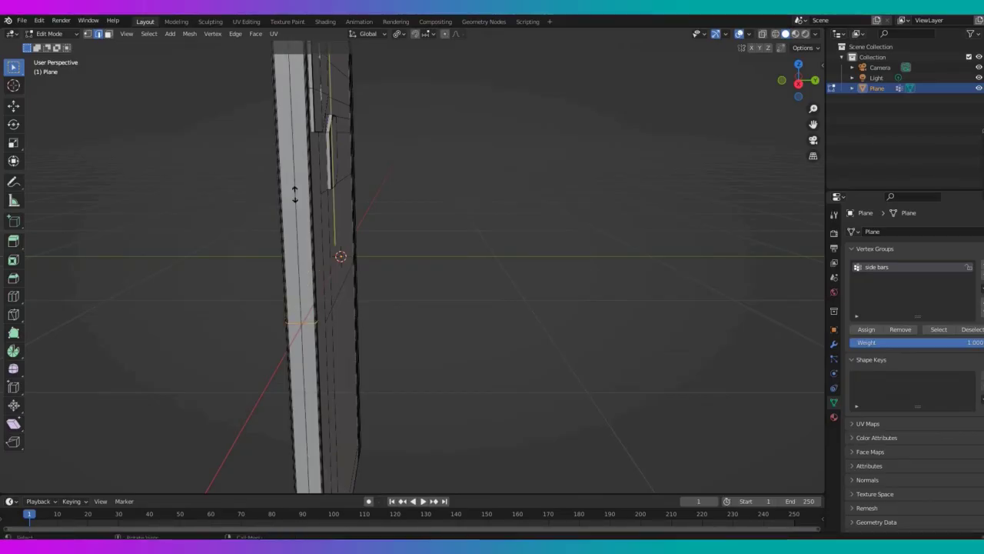
Step: Add two horizontal loop cuts across the panel's narrow side, slid to factors of about 0.502 and 0.424
left_click(296, 188)
left_click(298, 456)
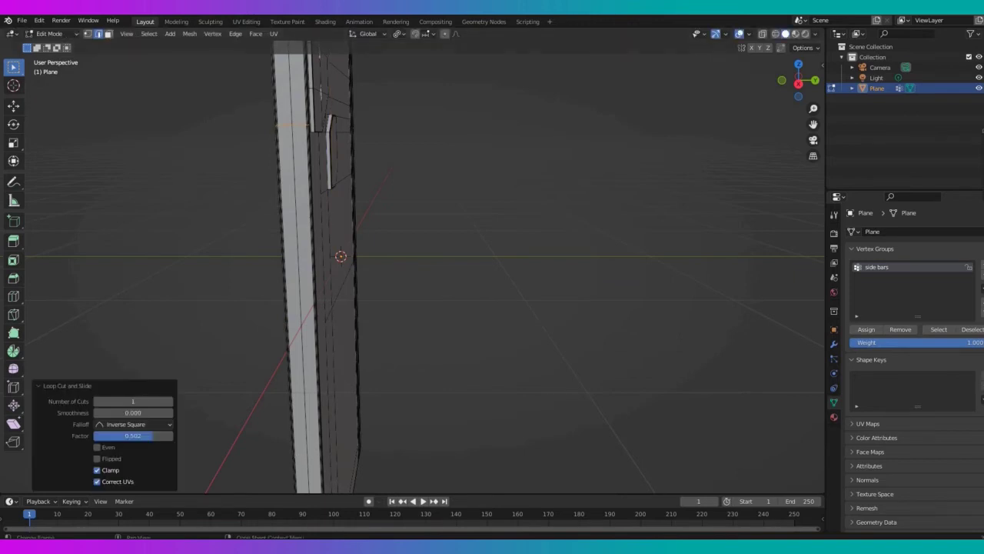
key("ctrl+r")
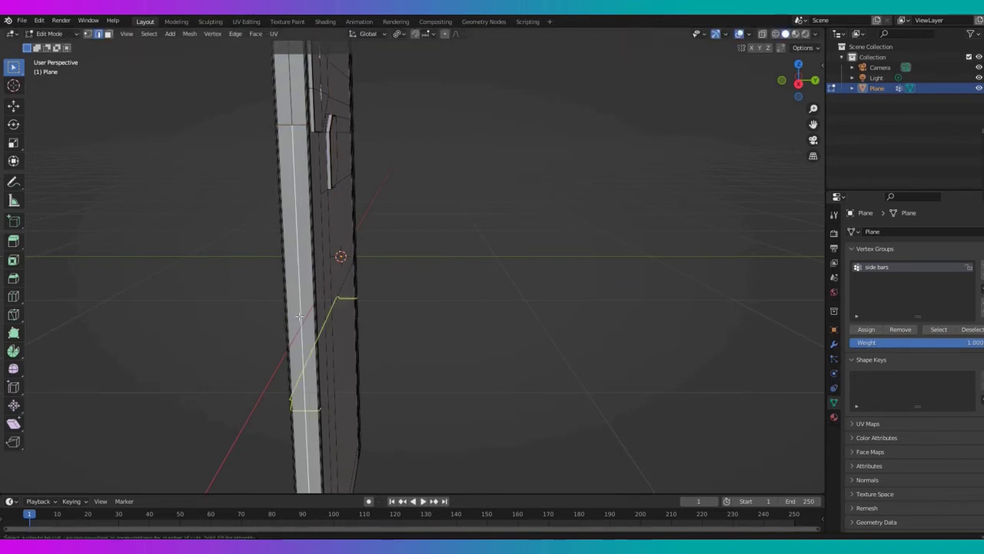
left_click(300, 331)
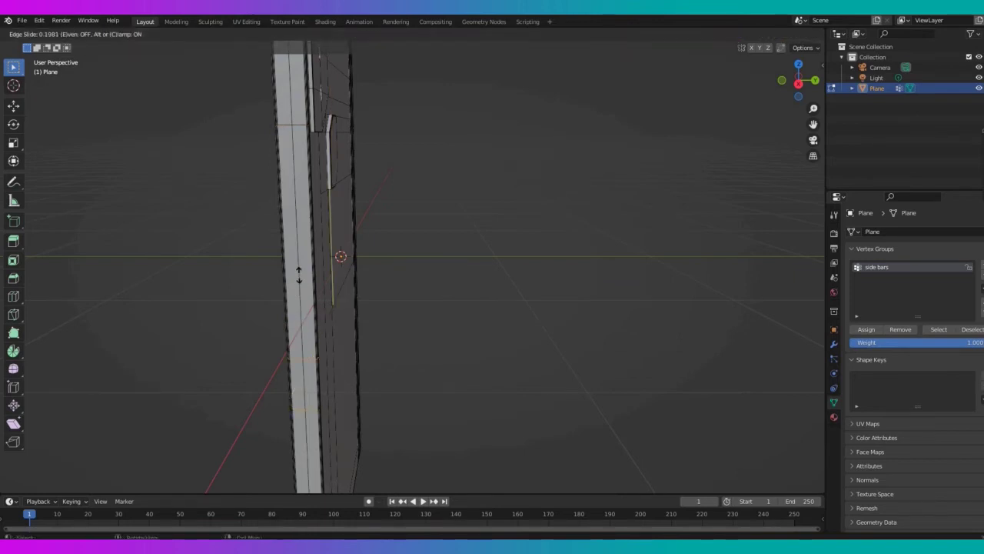
left_click(300, 217)
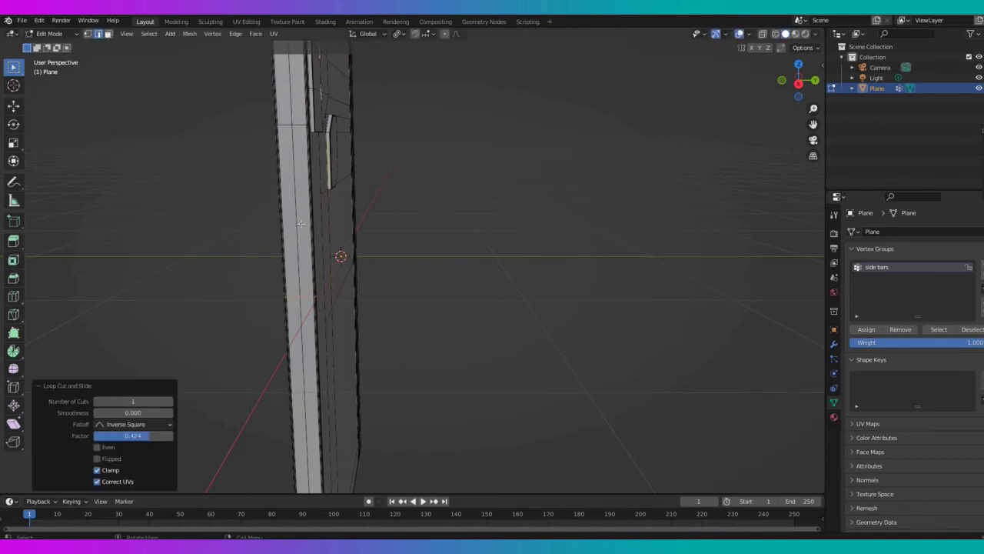
Step: Bevel the centre edge between the two new loop cuts on the narrow side, about 0.0174 m wide
left_click(298, 229)
key("ctrl+b")
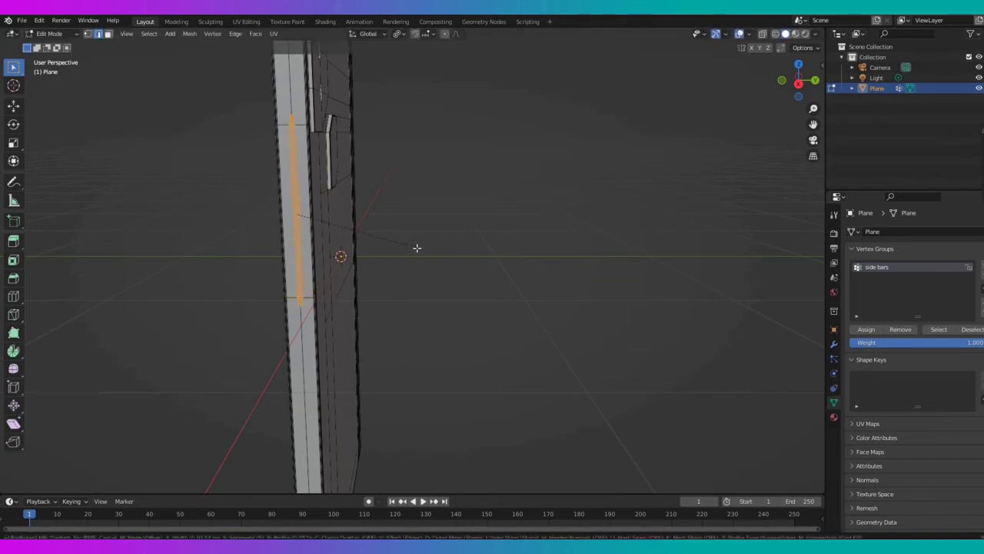
left_click(417, 248)
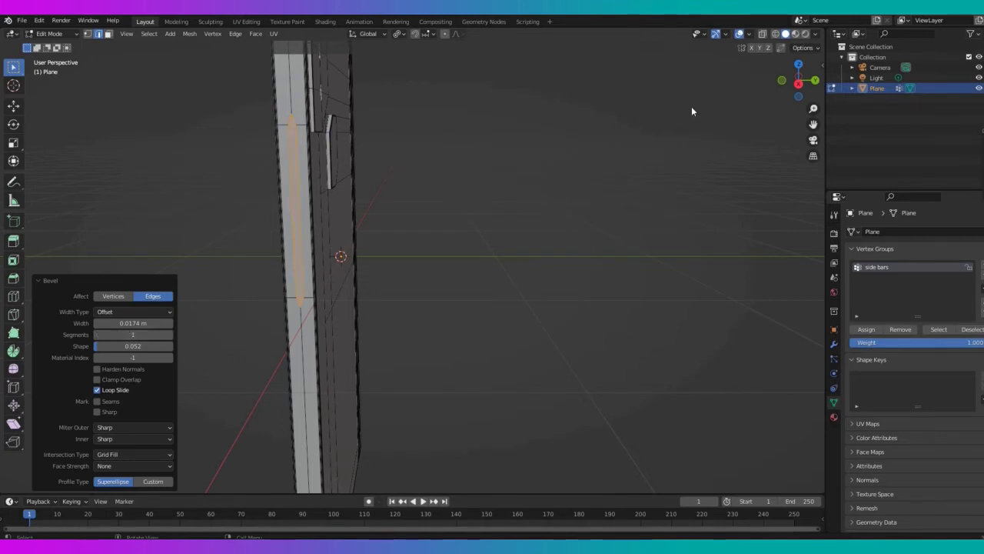
Step: Extrude the narrow bevelled strip on the side about 0.019 m and bevel it about 0.0078 m wide with extra segments
left_click_drag(795, 80, 780, 83)
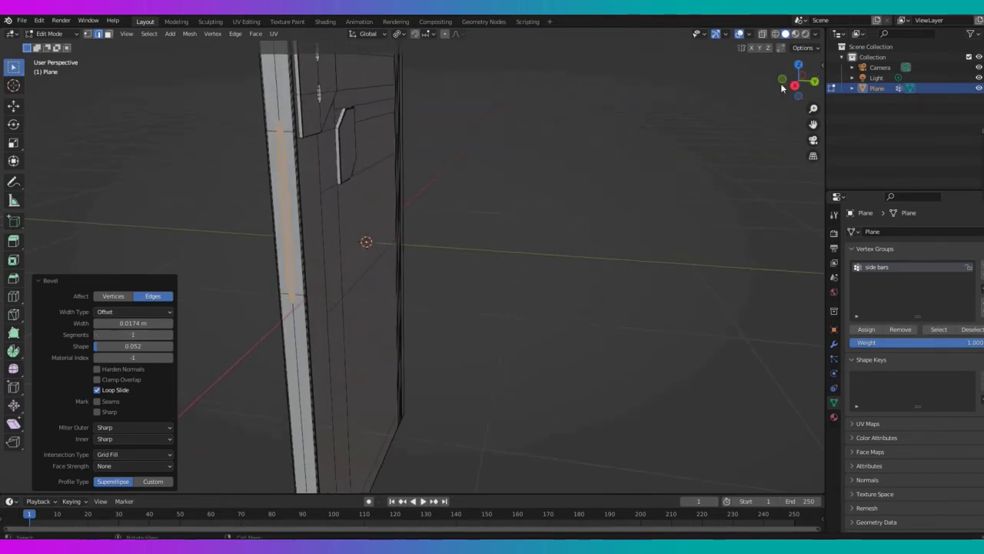
key("e")
left_click(432, 165)
left_click_drag(797, 68, 676, 116)
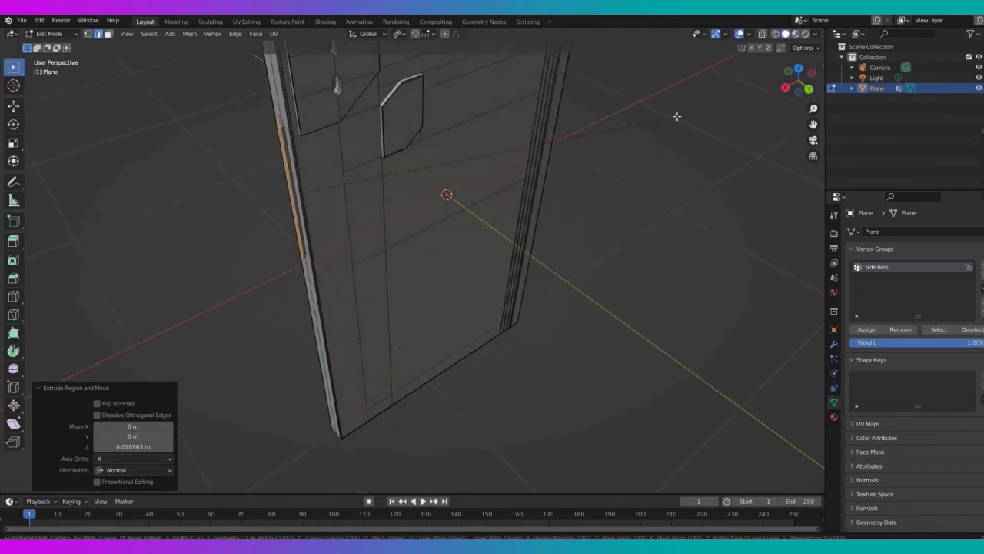
key("ctrl+b")
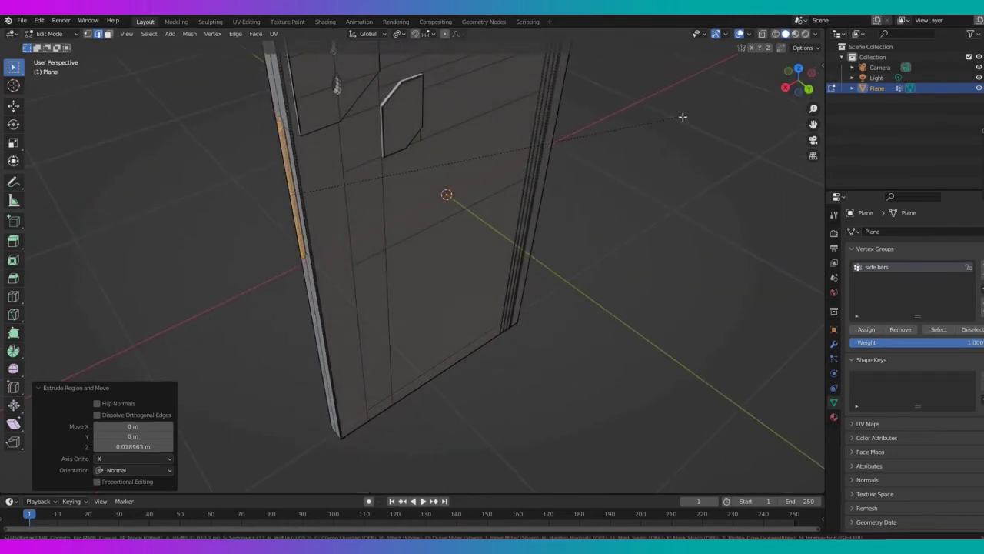
left_click(681, 118)
left_click(170, 335)
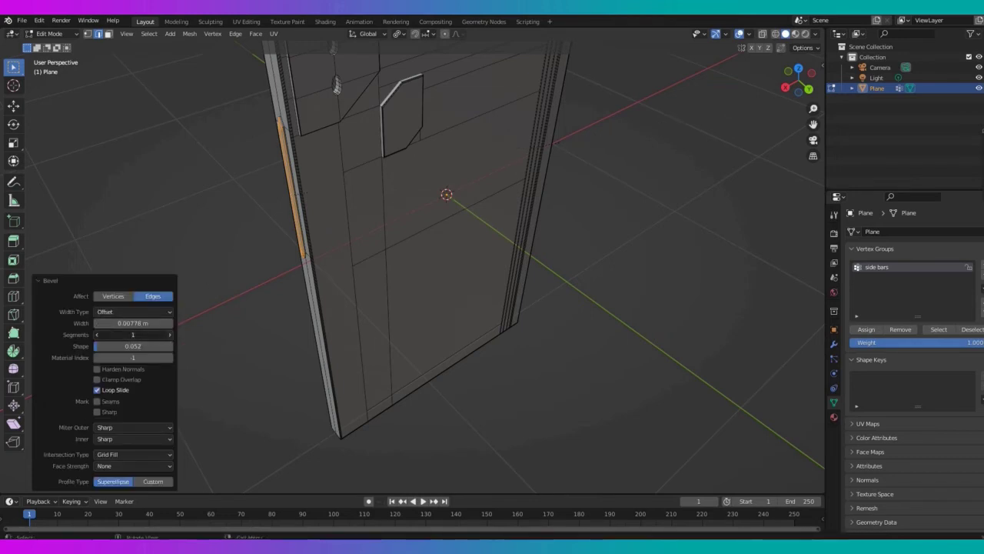
left_click(170, 336)
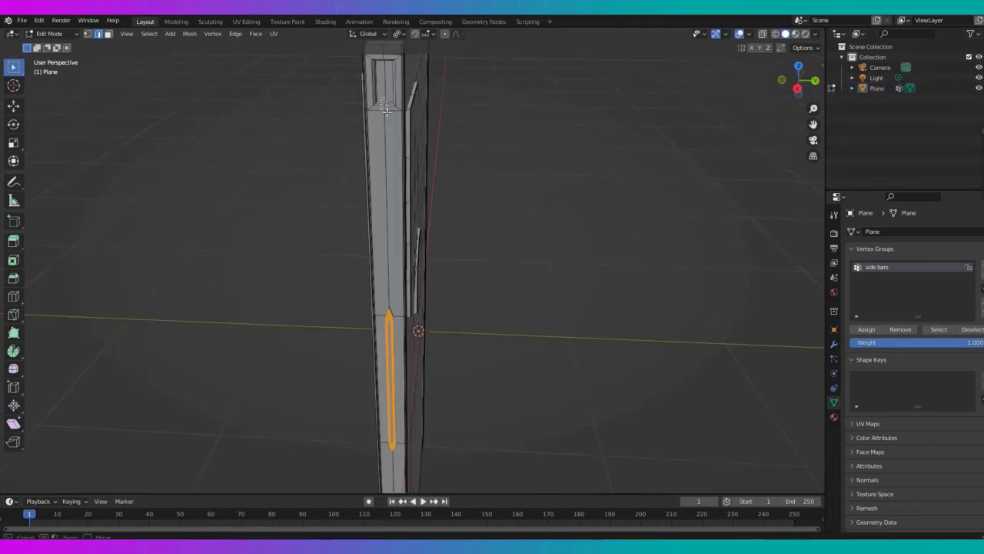
Step: Move the lower edges of the rectangular frame near the top of the narrow side about 0.052 m down along Z
left_click(384, 103)
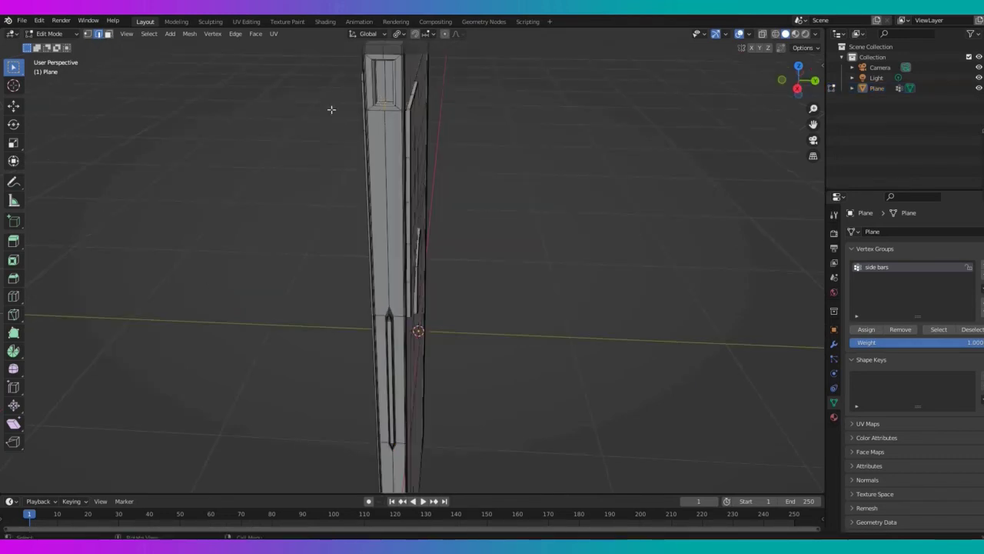
left_click(388, 104, "shift")
left_click(388, 104, "shift")
key("g")
key("z")
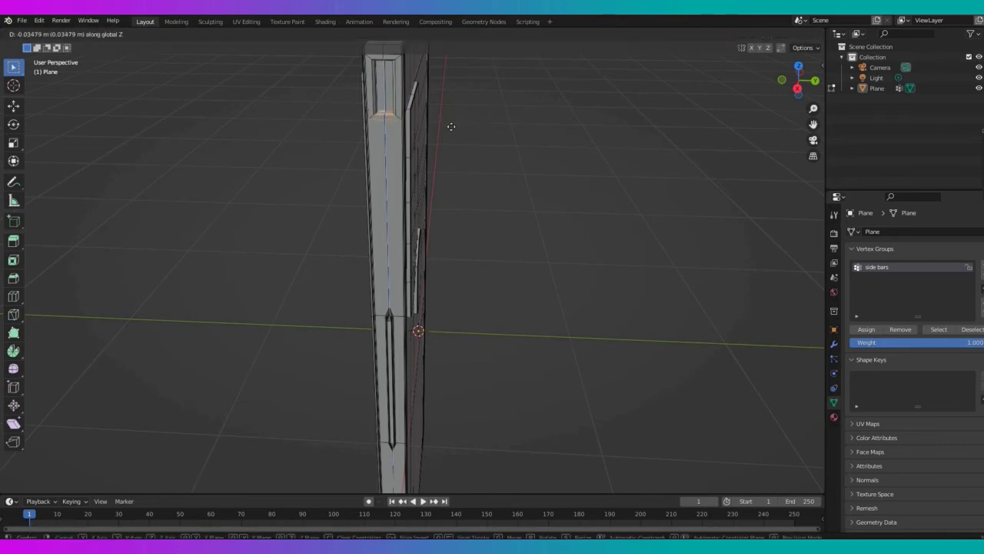
left_click(452, 130)
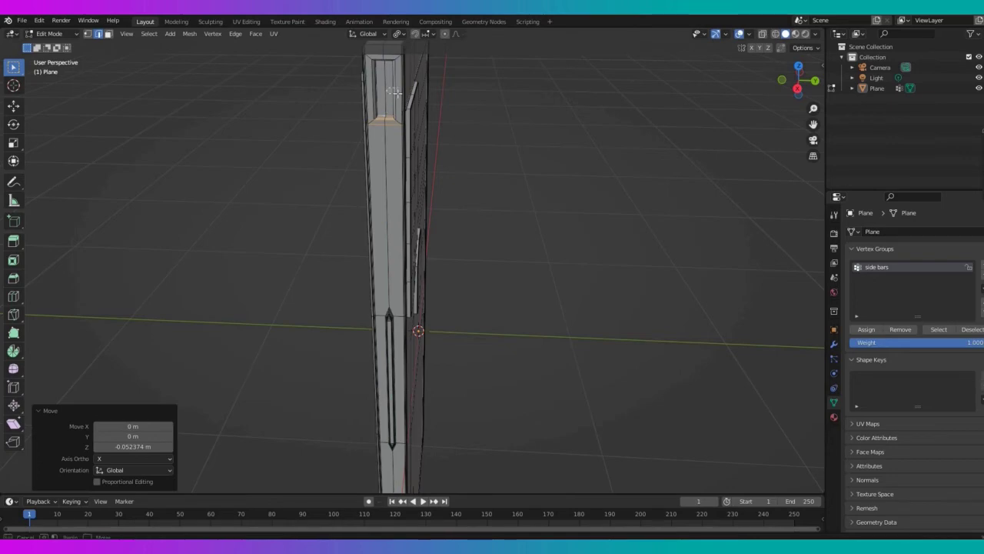
Step: Shift one vertical side of the rectangular frame about -0.0095 m along Y and adjust the opposite side along Y
key("g")
key("y")
left_click(438, 97)
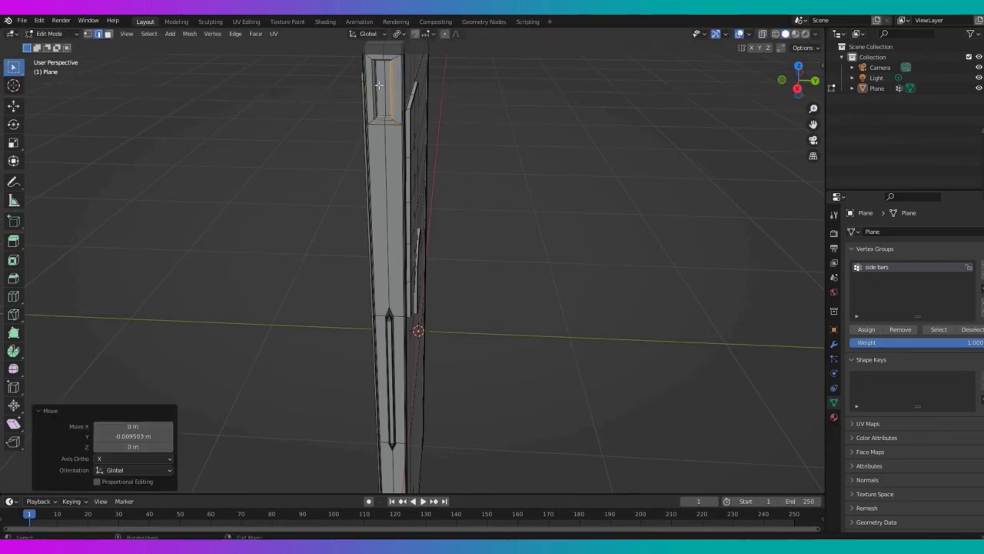
key("g")
key("y")
left_click(503, 116)
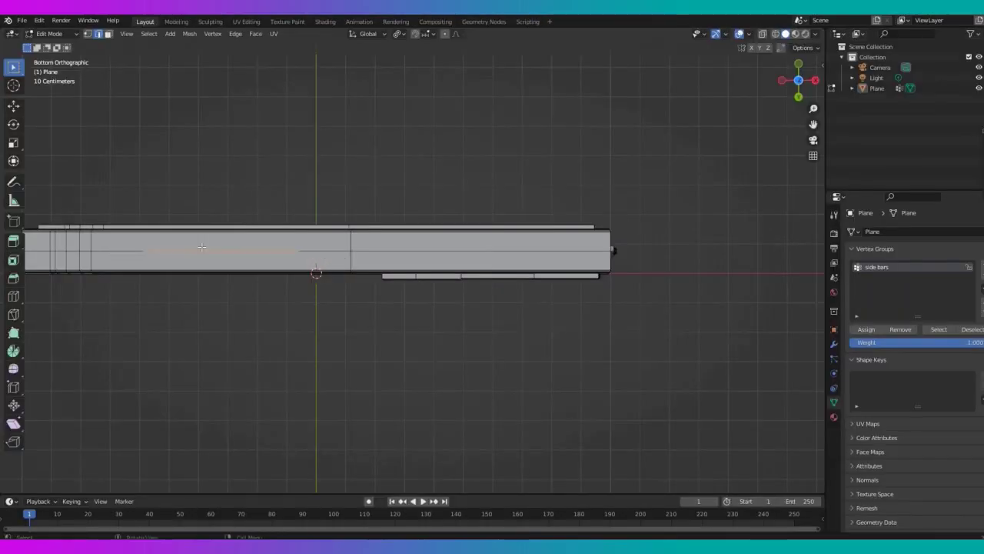
Step: Dissolve the centre edge on the panel's bottom side, then extrude the merged face in place and scale it to about 0.305
right_click(202, 246)
left_click(159, 519)
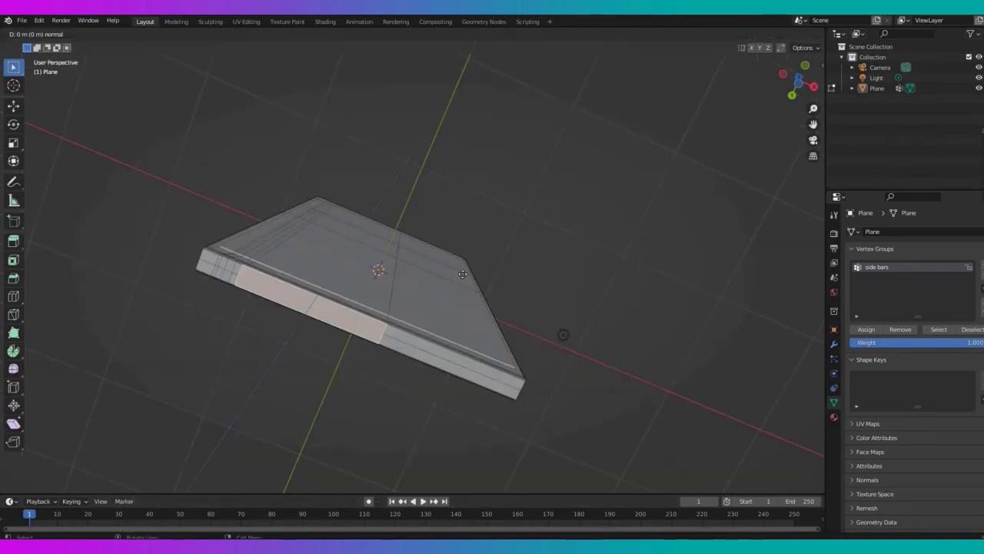
key("s")
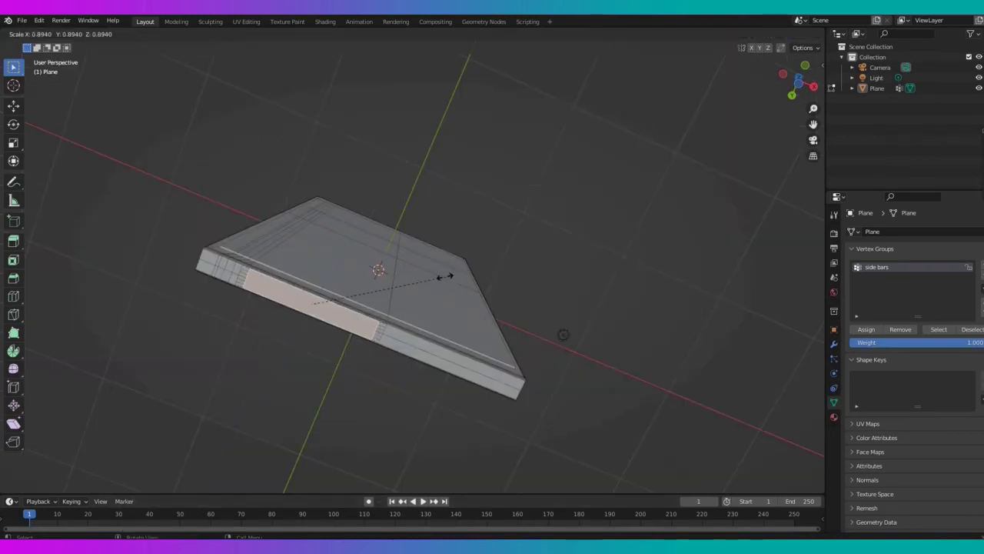
left_click(355, 280)
Step: Scale the small rectangular bottom face uniformly to about 0.72, then stretch it by about 1.775 along Y
scroll(413, 244, "up", 3)
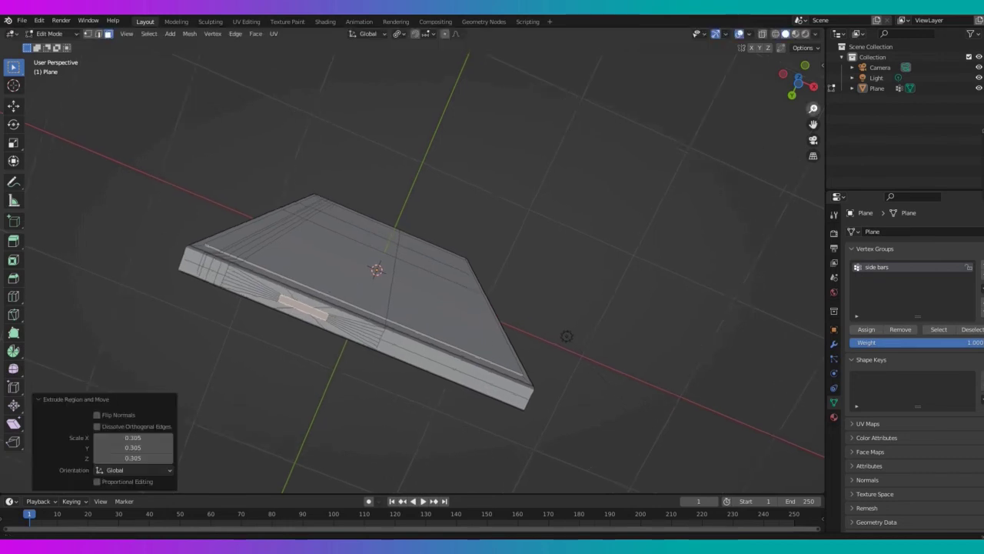
key("s")
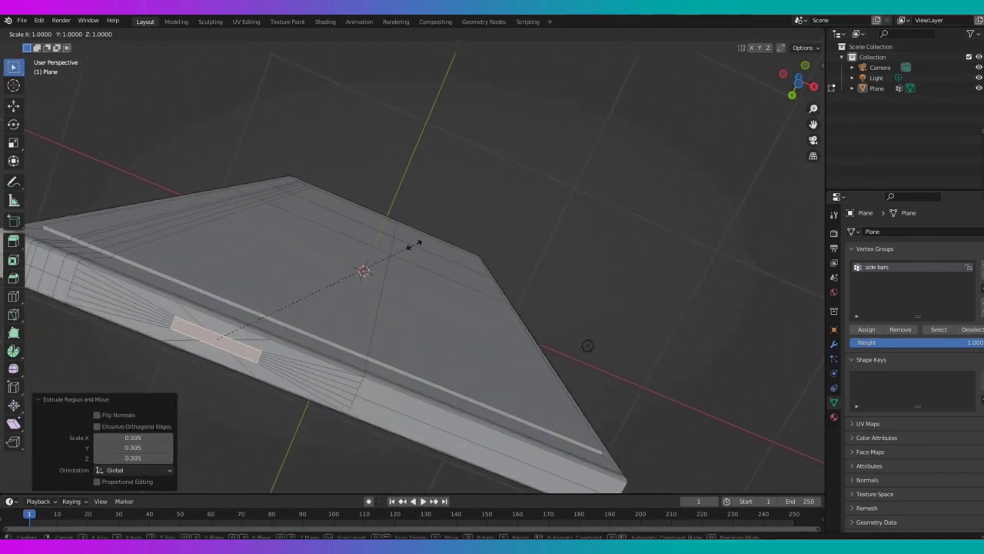
left_click(354, 265)
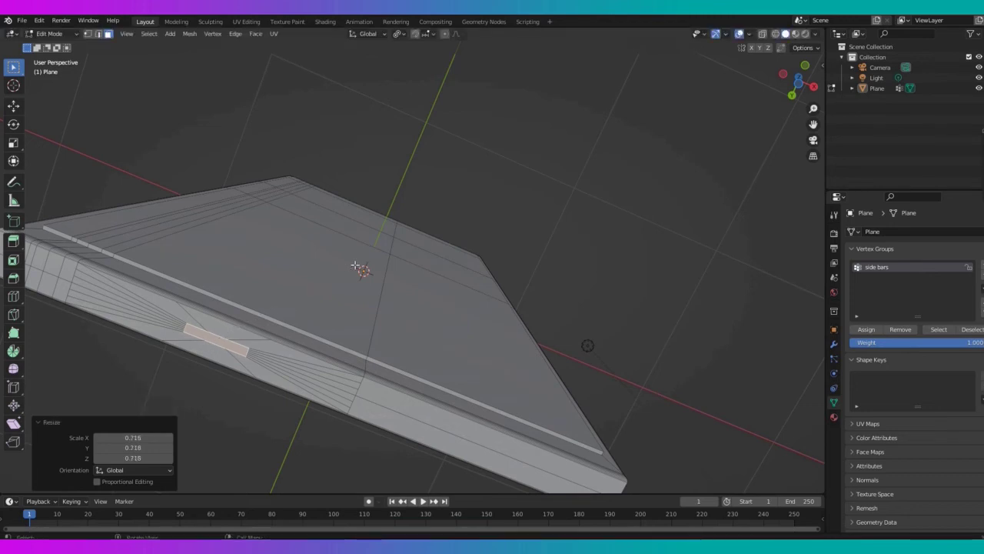
key("s")
key("y")
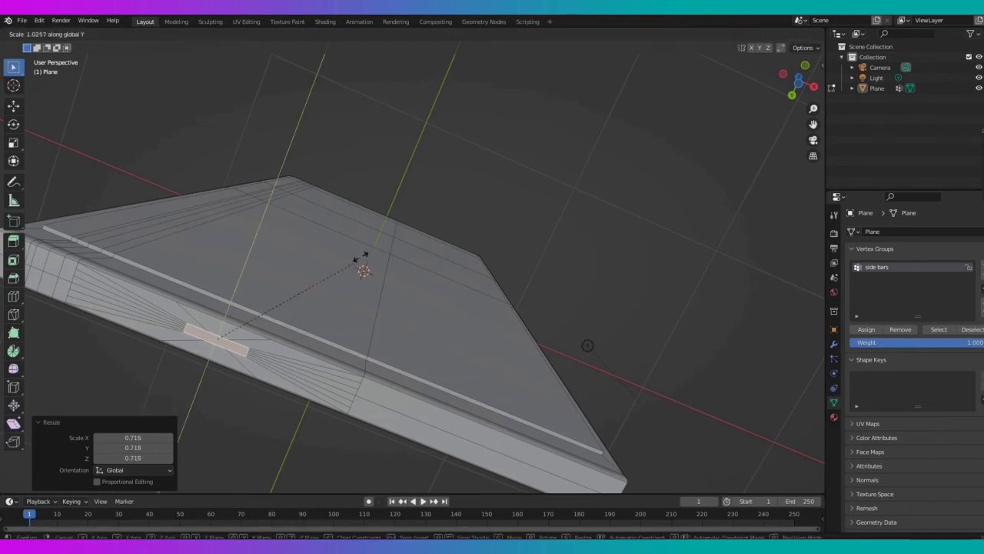
left_click(459, 203)
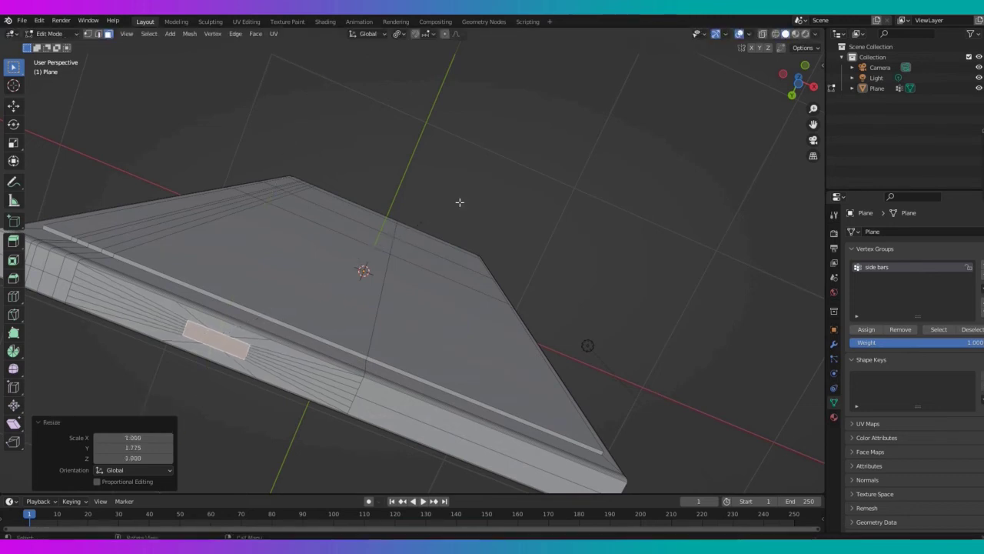
Step: Extrude the small bottom rectangle about 0.062 m inward to form a port-like recess and check it in Object Mode
left_click_drag(792, 74, 798, 79)
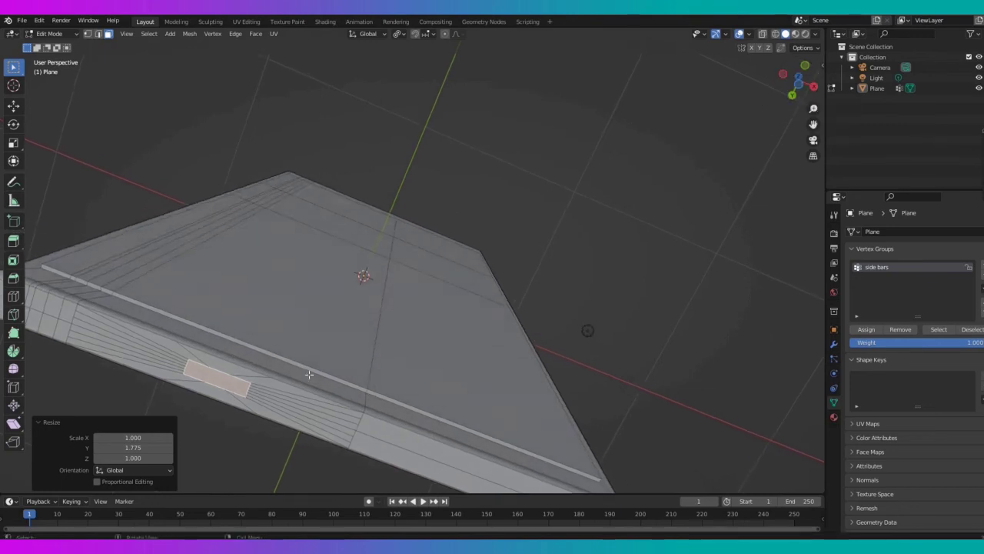
key("e")
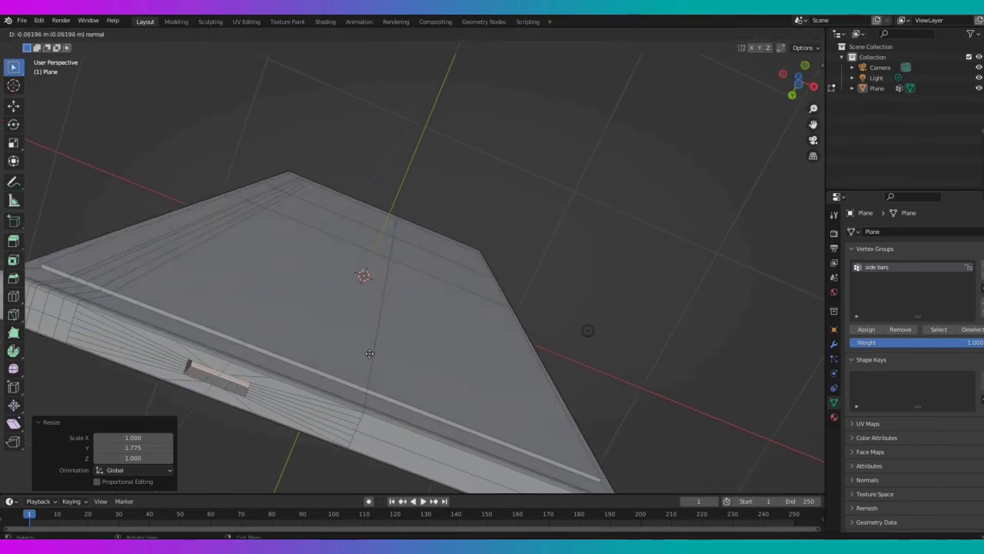
left_click(369, 354)
key("Tab")
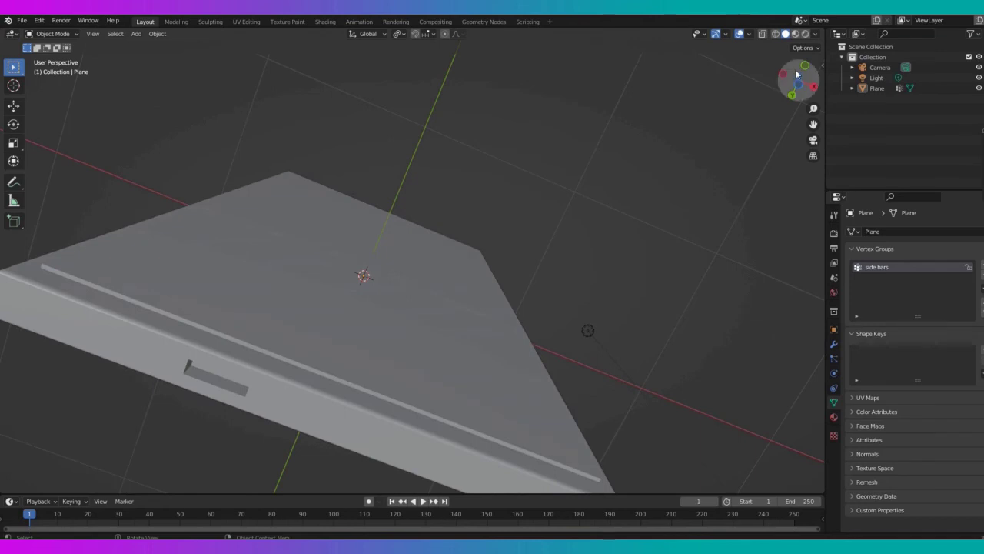
left_click_drag(794, 80, 797, 75)
key("Tab")
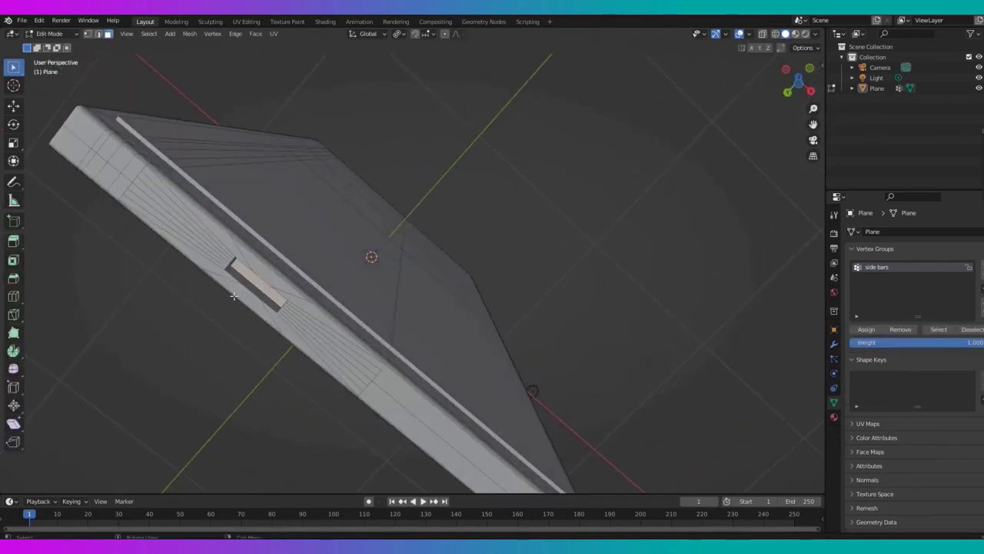
Step: Bevel the two short cross edges inside the bottom recess about 0.004 m wide with one segment
left_click(256, 290)
key("2")
left_click(246, 282)
left_click(263, 295, "shift")
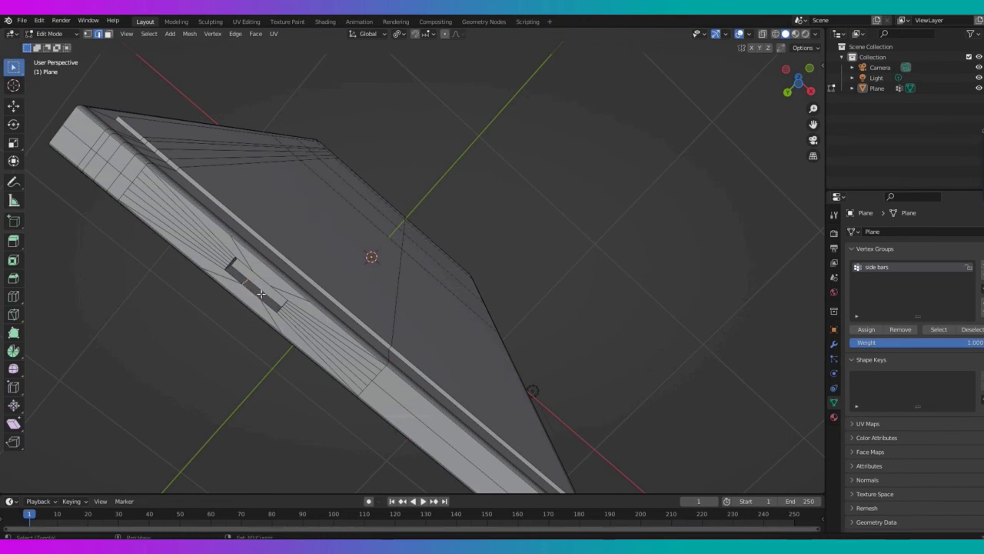
left_click(335, 274)
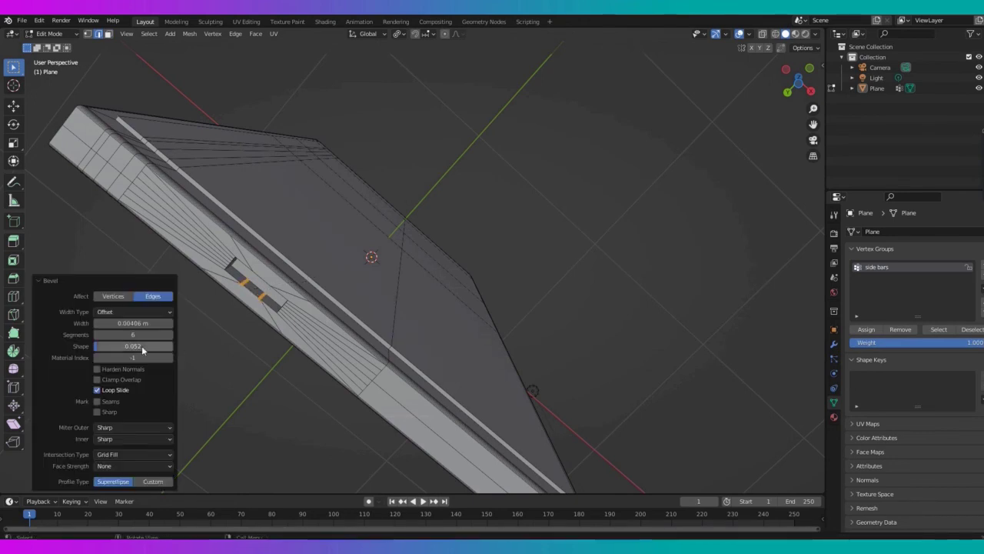
Step: Extrude the two bevelled strips inside the bottom recess and inspect the panel in Object Mode
key("e")
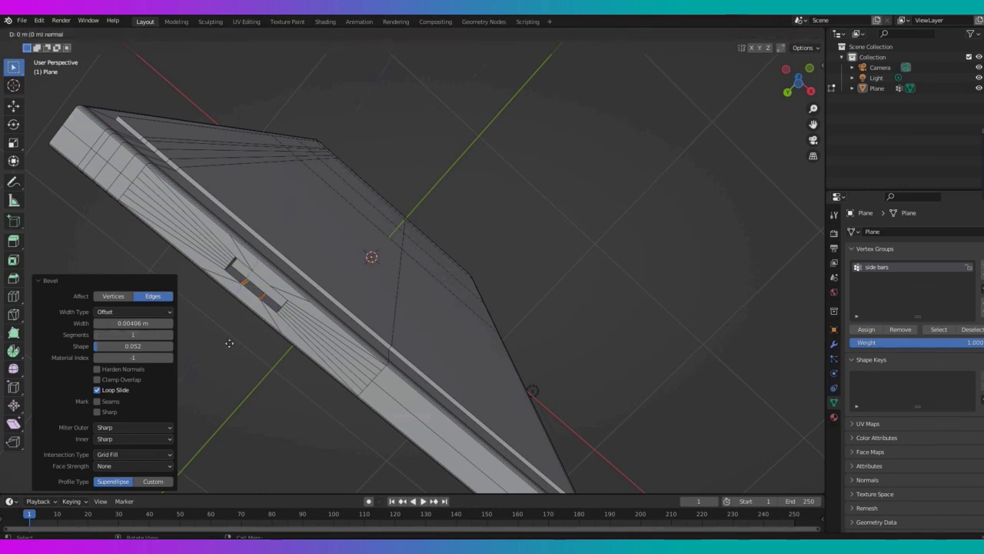
left_click(230, 341)
key("Tab")
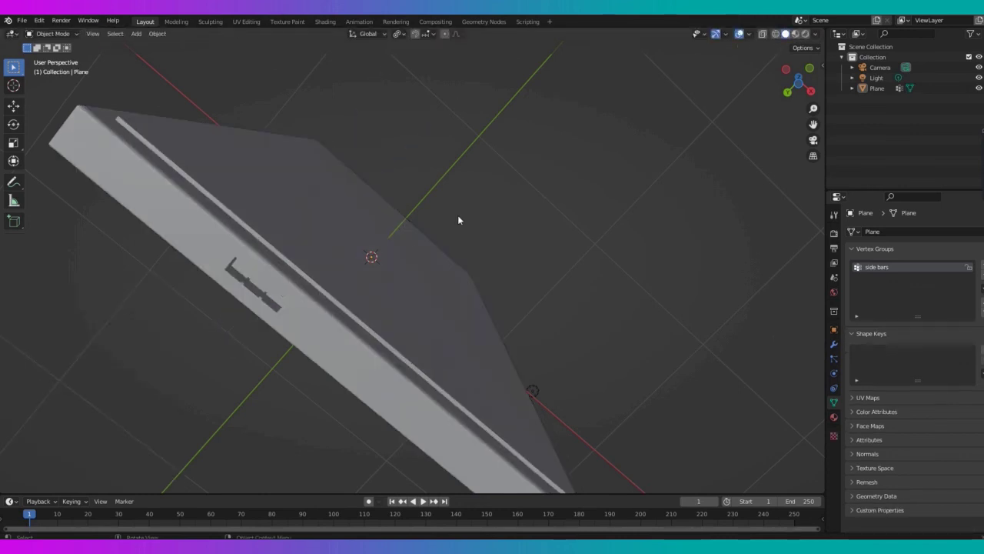
left_click_drag(813, 108, 814, 154)
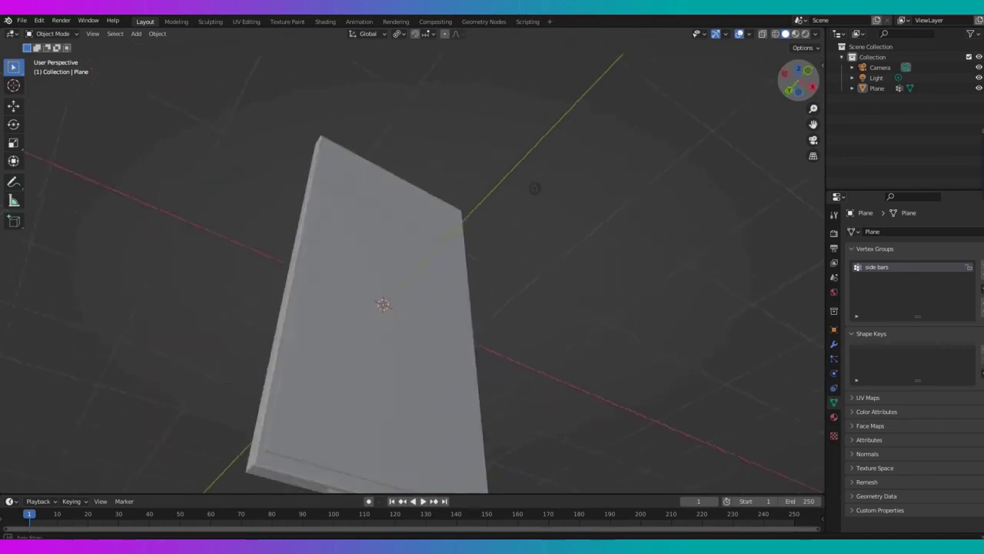